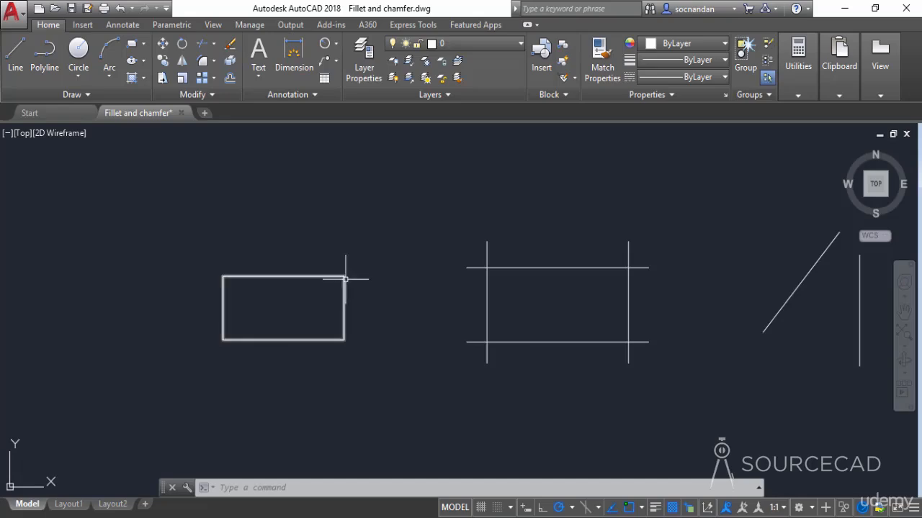
# - Start the Fillet command for the rectangle and enlarge the command window to show the current fillet settings
pyautogui.scroll(2, 320, 294)
pyautogui.moveTo(319, 294)
pyautogui.mouseDown(button='middle')
pyautogui.moveTo(305, 302)
pyautogui.moveTo(392, 319)
pyautogui.moveTo(371, 315)
pyautogui.moveTo(381, 319)
pyautogui.moveTo(396, 310)
pyautogui.mouseUp(button='middle')
pyautogui.scroll(2, 371, 315)
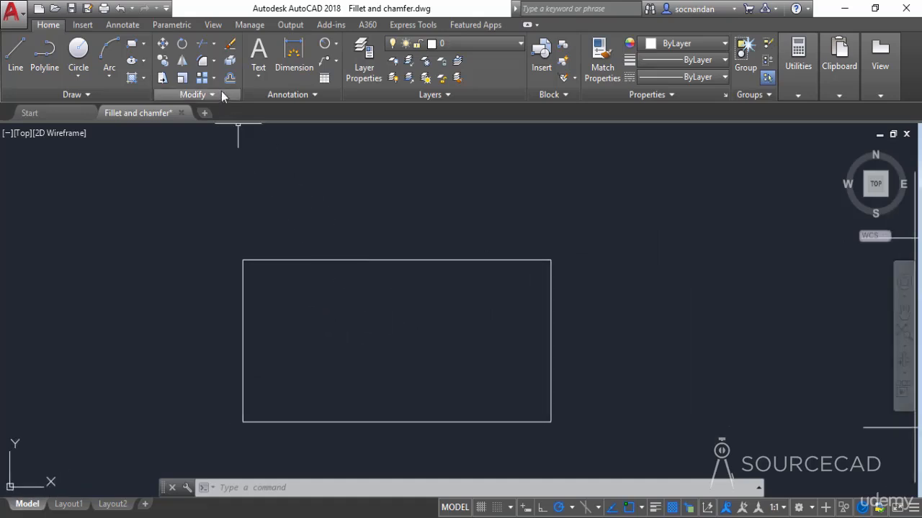
pyautogui.click(214, 62)
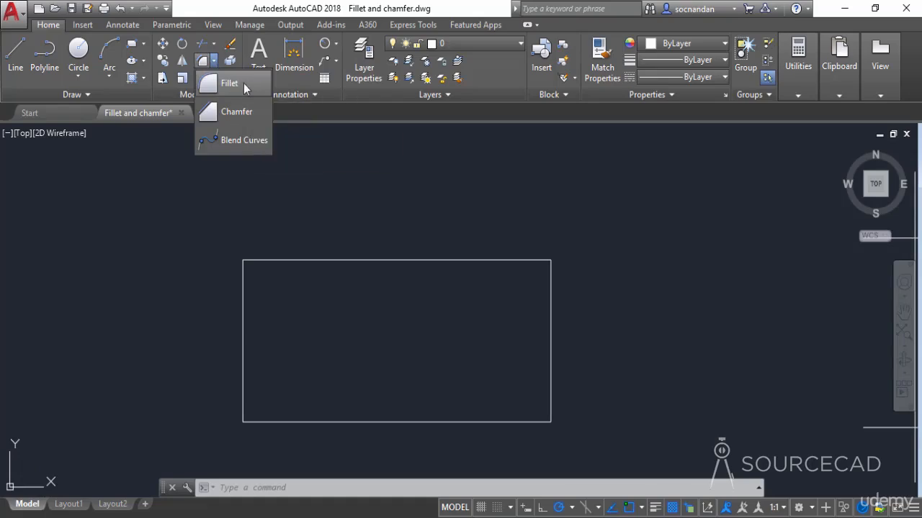
pyautogui.click(244, 83)
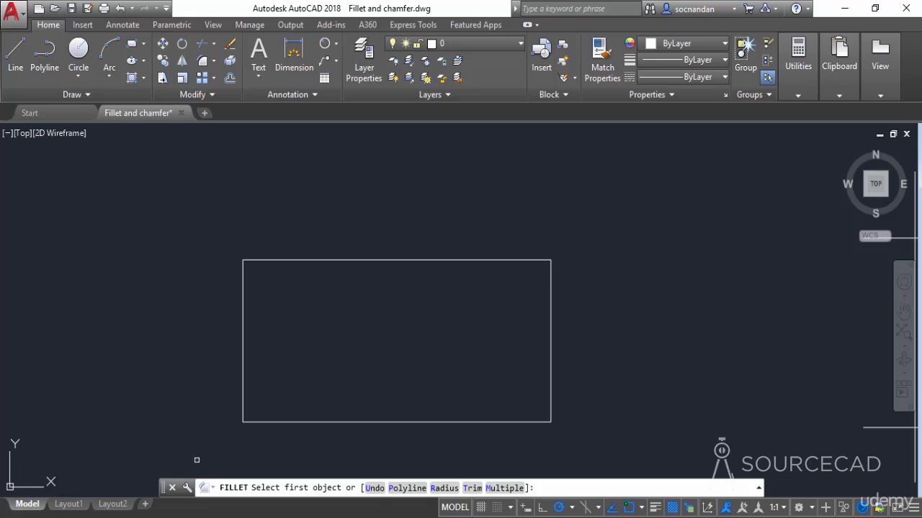
pyautogui.moveTo(171, 478); pyautogui.dragTo(173, 460)
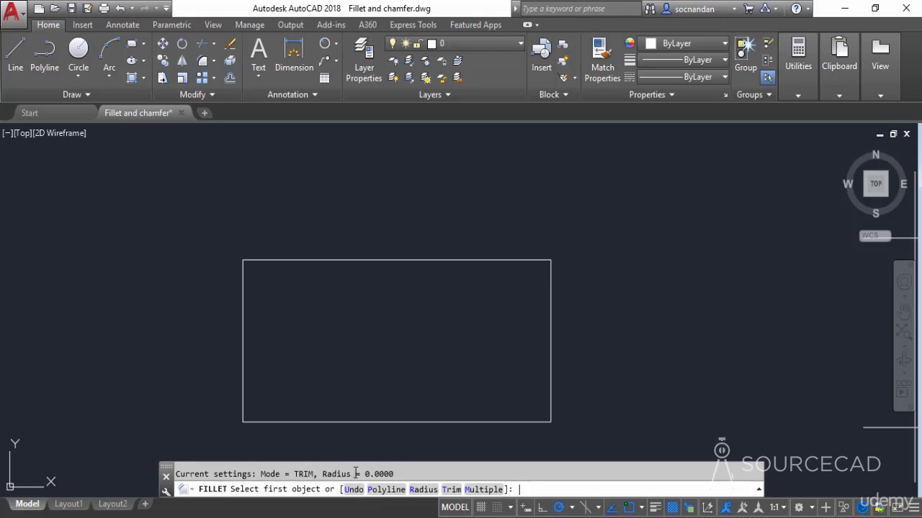
# - Fillet the rectangle's upper-right corner with a radius of 1
pyautogui.click(423, 490)
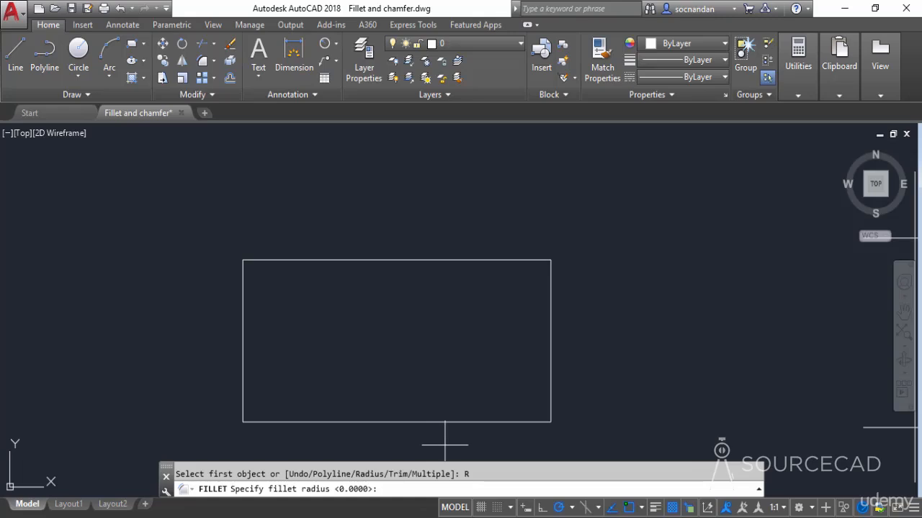
pyautogui.write('1')
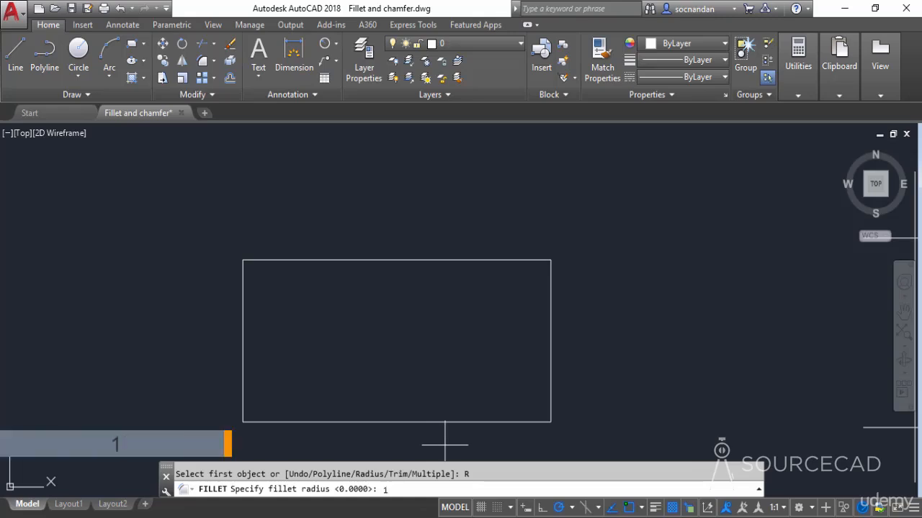
pyautogui.press('Return')
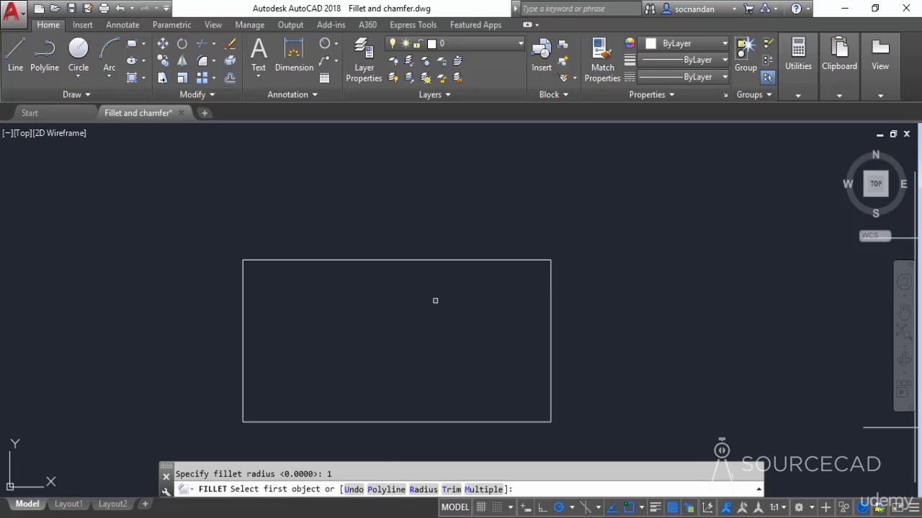
pyautogui.click(522, 260)
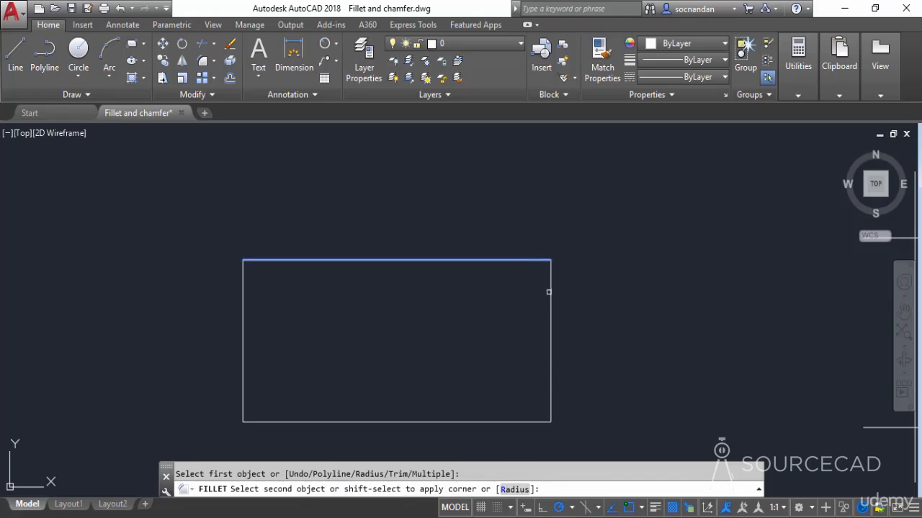
pyautogui.click(551, 309)
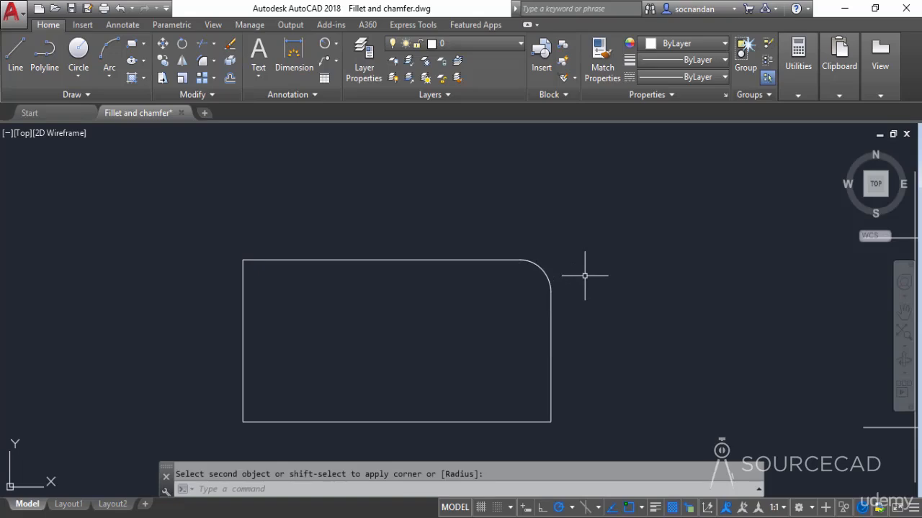
# - Fillet the rectangle's lower-right corner with the same radius and undo both corner fillets
pyautogui.press('Return')
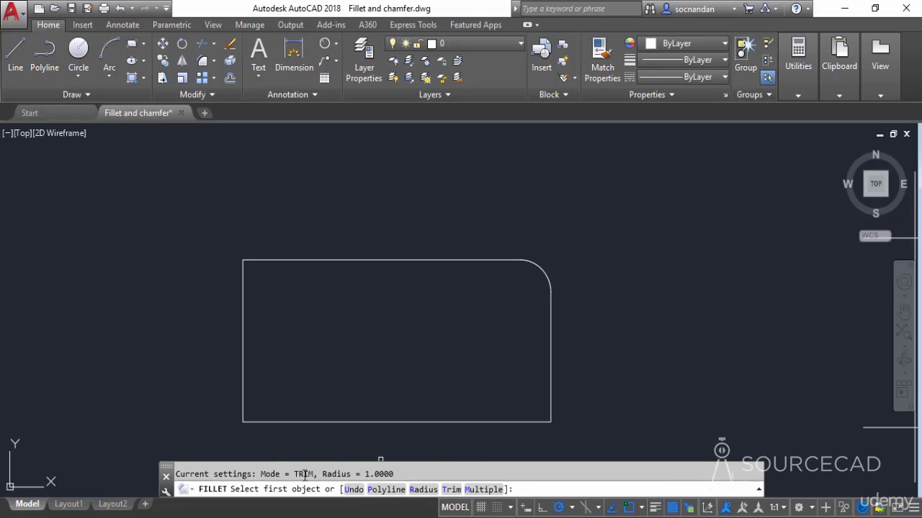
pyautogui.click(507, 421)
pyautogui.click(549, 386)
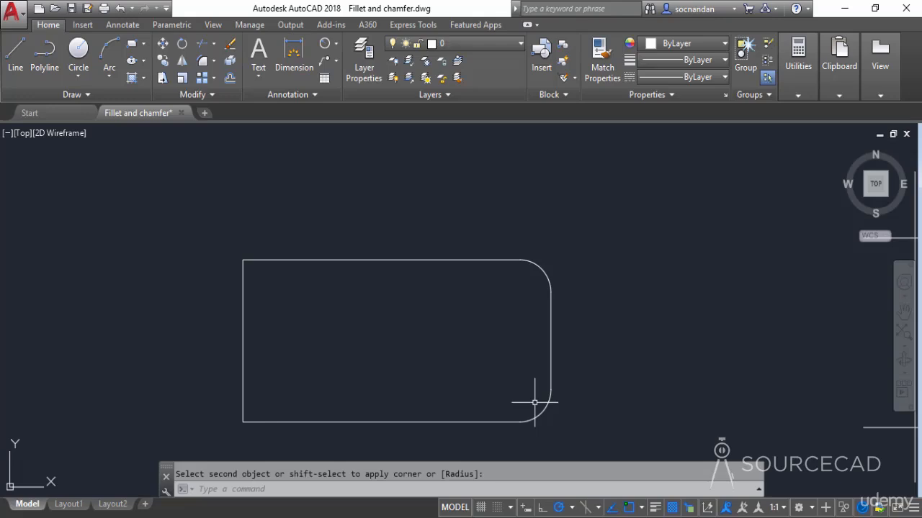
pyautogui.hotkey('ctrl', 'z')
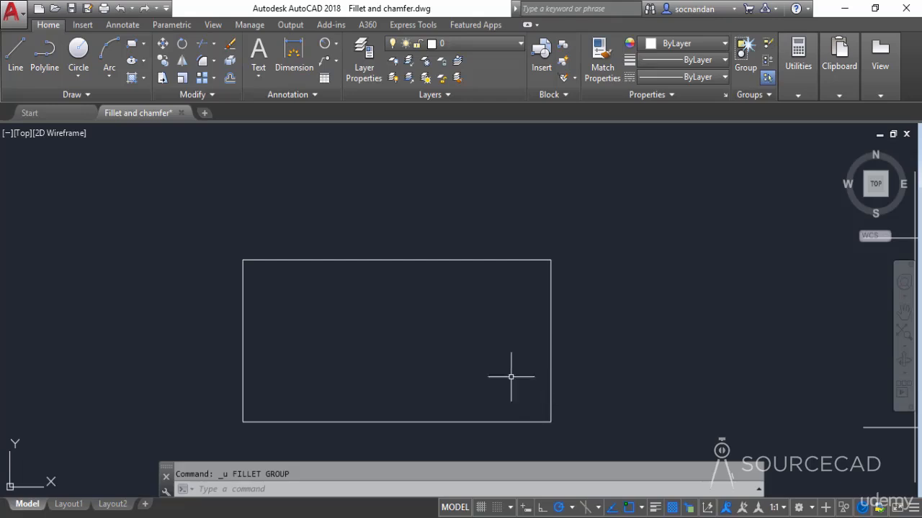
# - Fillet the rectangle's upper-right corner with a radius of 1, using the Multiple option
pyautogui.click(203, 64)
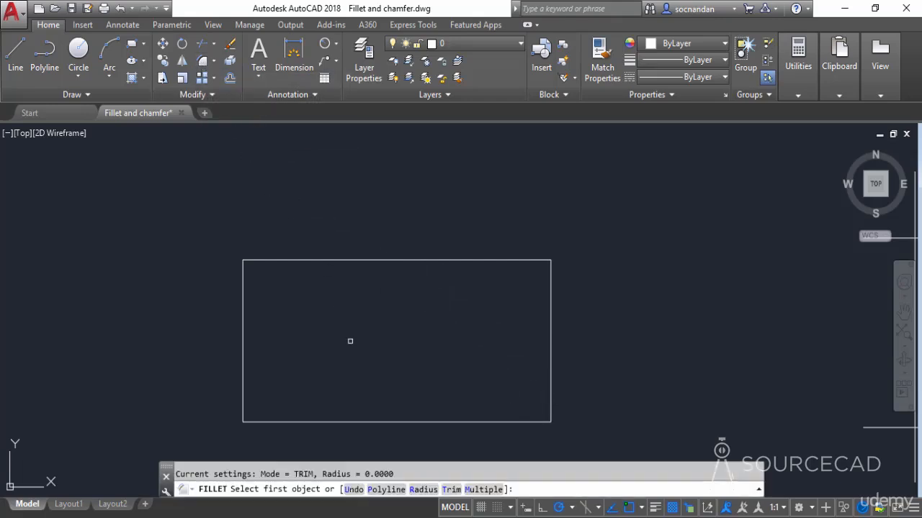
pyautogui.click(424, 490)
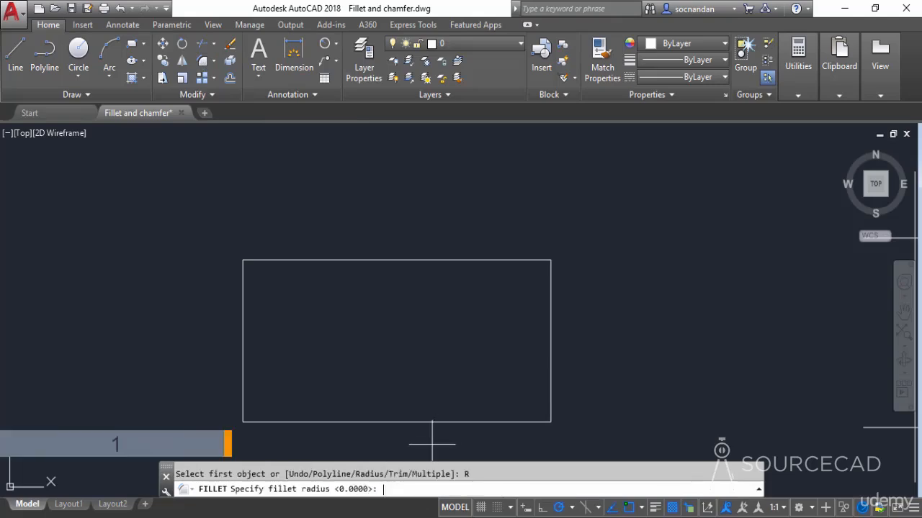
pyautogui.press('Return')
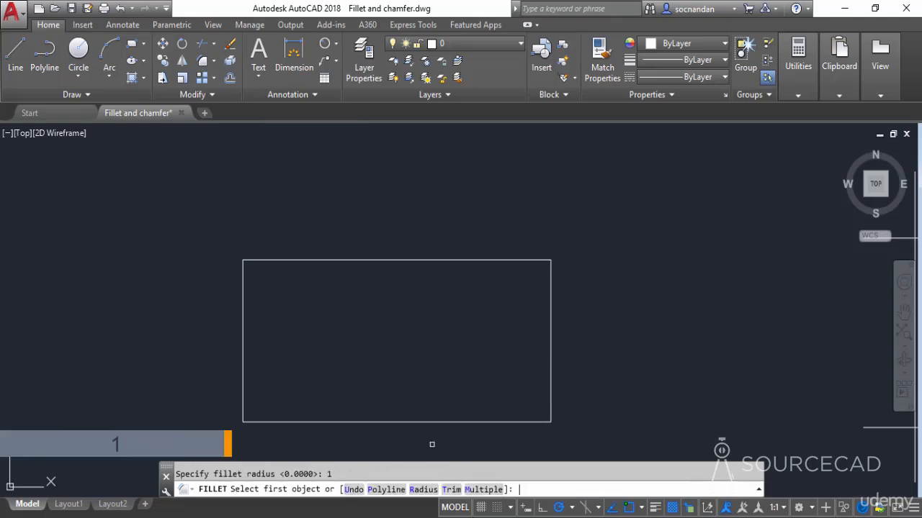
pyautogui.click(483, 492)
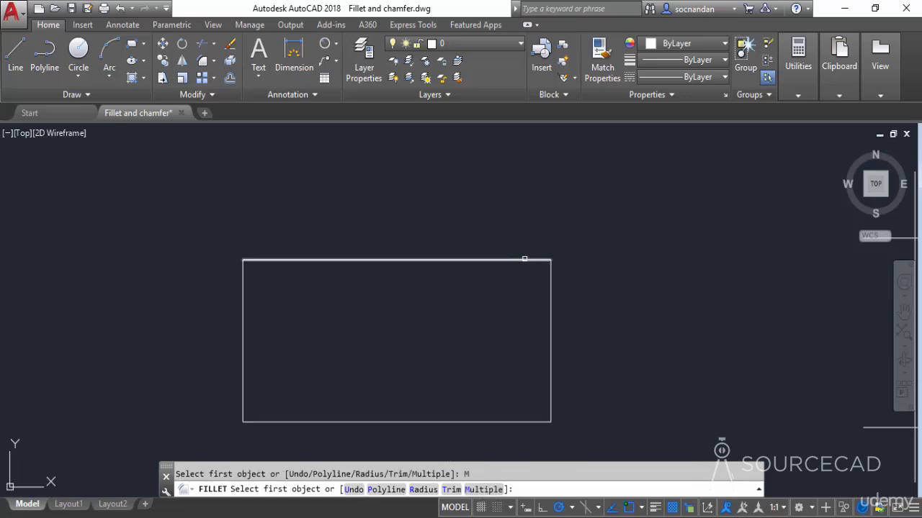
pyautogui.click(524, 260)
pyautogui.click(550, 296)
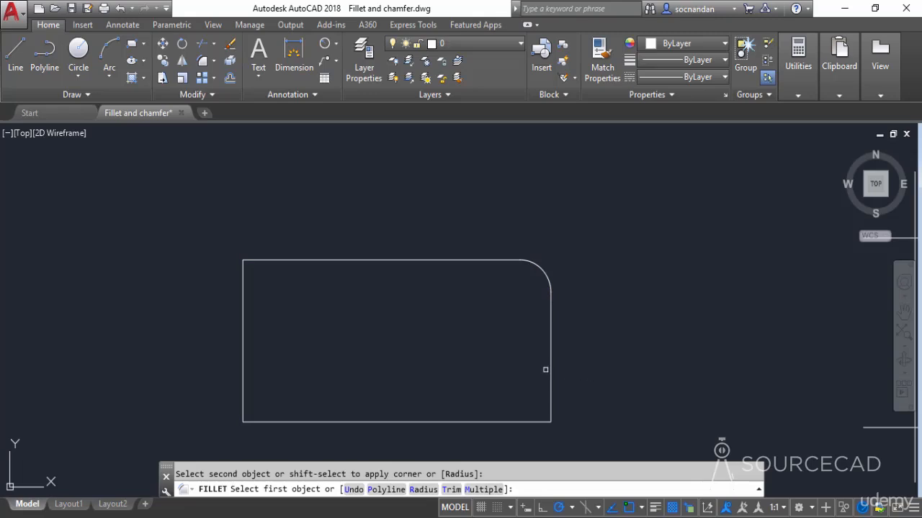
# - Fillet the rectangle's three remaining corners within the same command and undo the whole multiple fillet
pyautogui.click(550, 371)
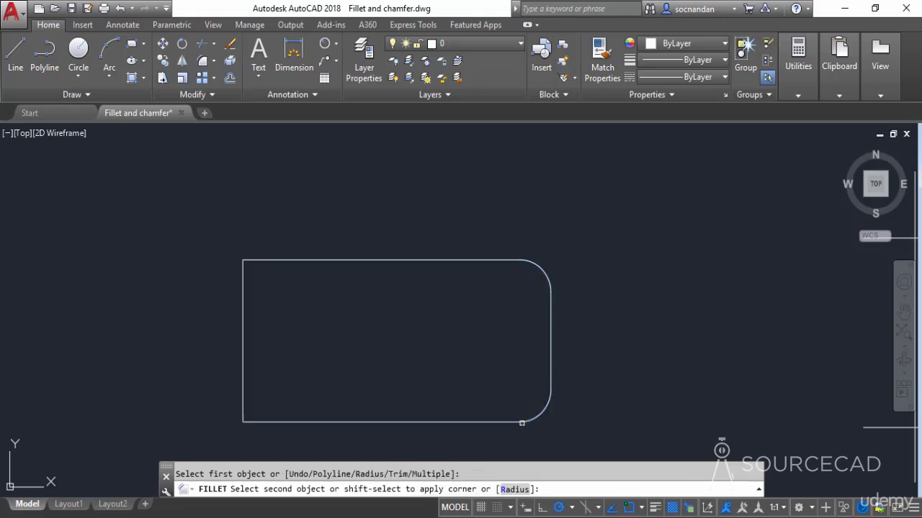
pyautogui.click(514, 423)
pyautogui.click(243, 395)
pyautogui.click(268, 423)
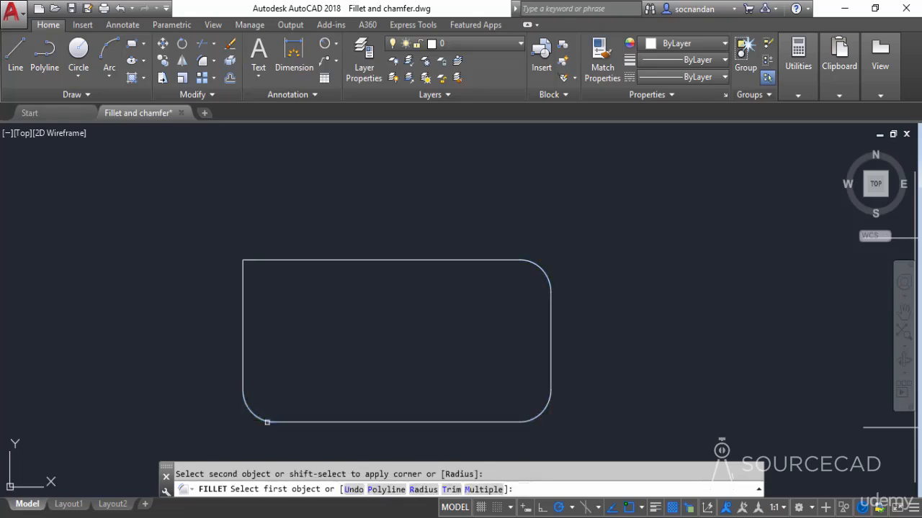
pyautogui.click(244, 305)
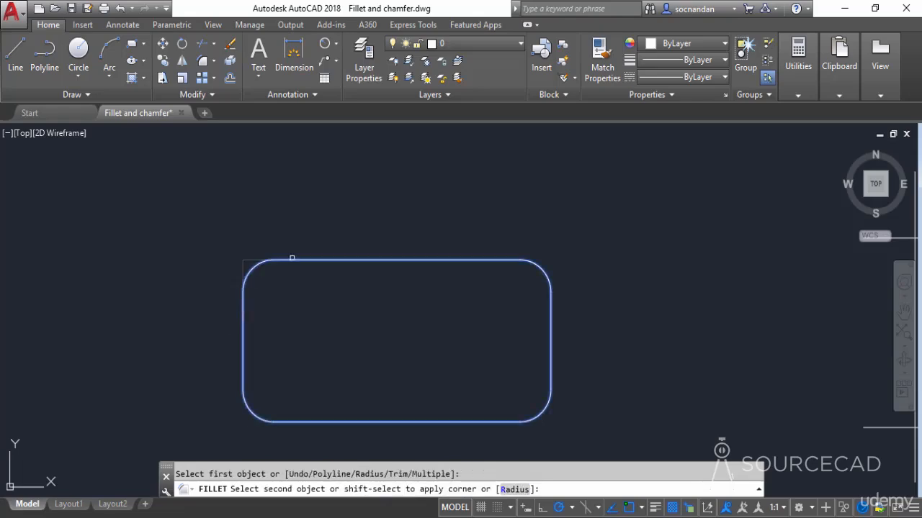
pyautogui.click(293, 260)
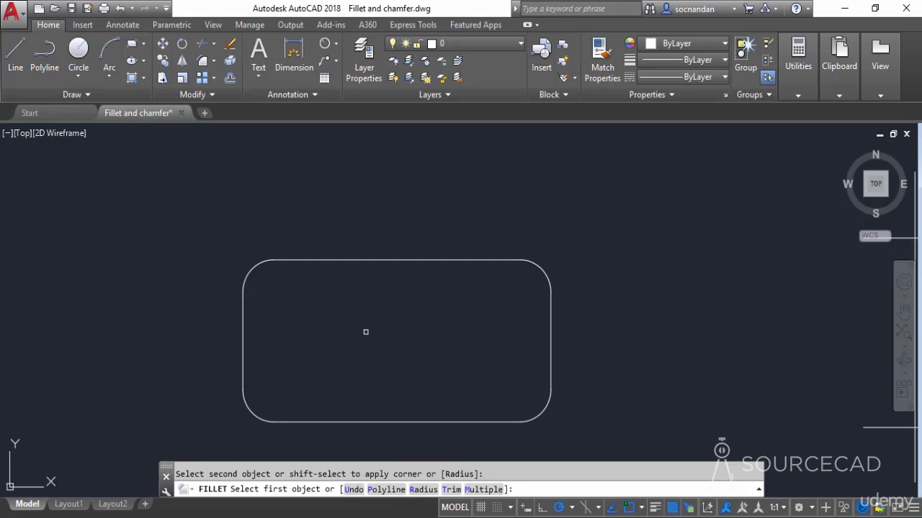
pyautogui.press('Escape')
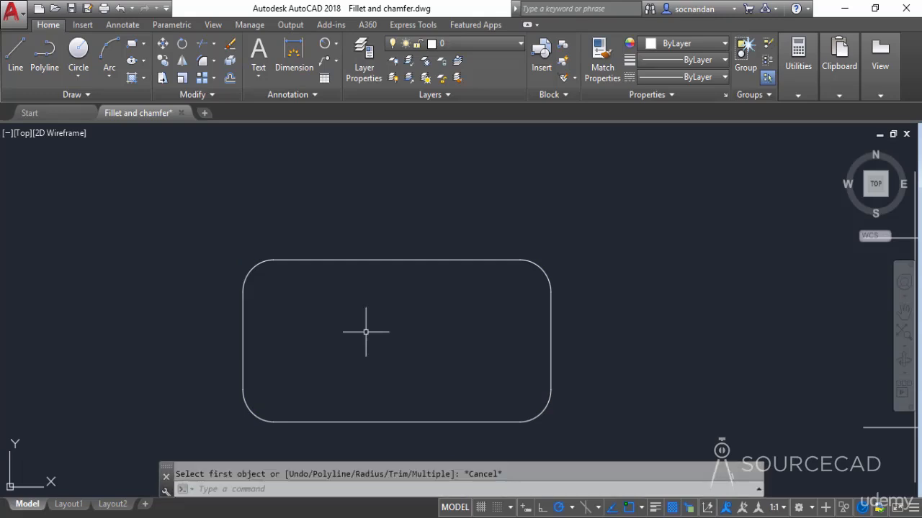
pyautogui.hotkey('ctrl', 'z')
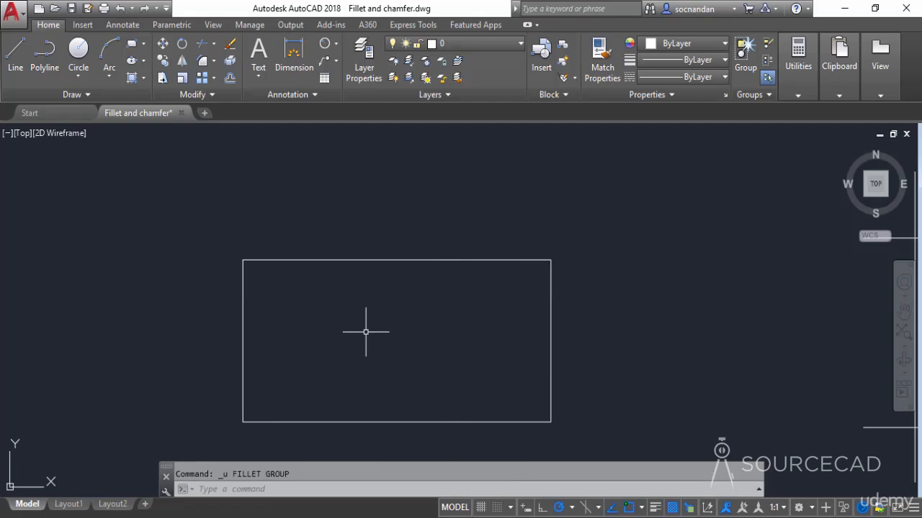
# - Fillet all corners of the rectangle at once with a radius of 1 using the Polyline option, and undo it
pyautogui.click(367, 259)
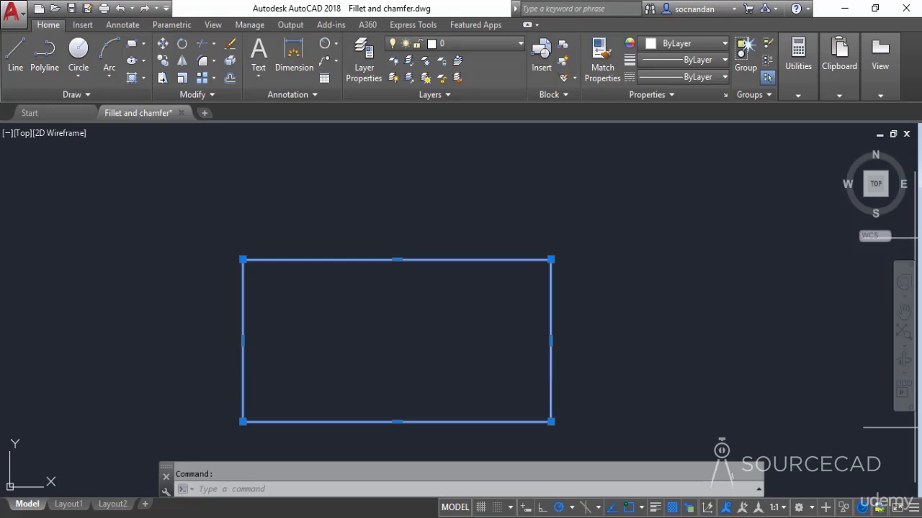
pyautogui.press('Escape')
pyautogui.click(203, 62)
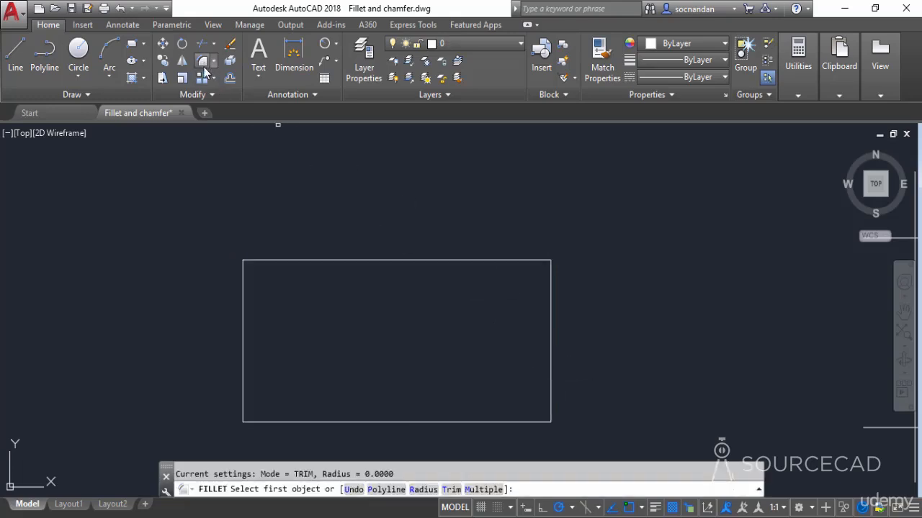
pyautogui.click(423, 489)
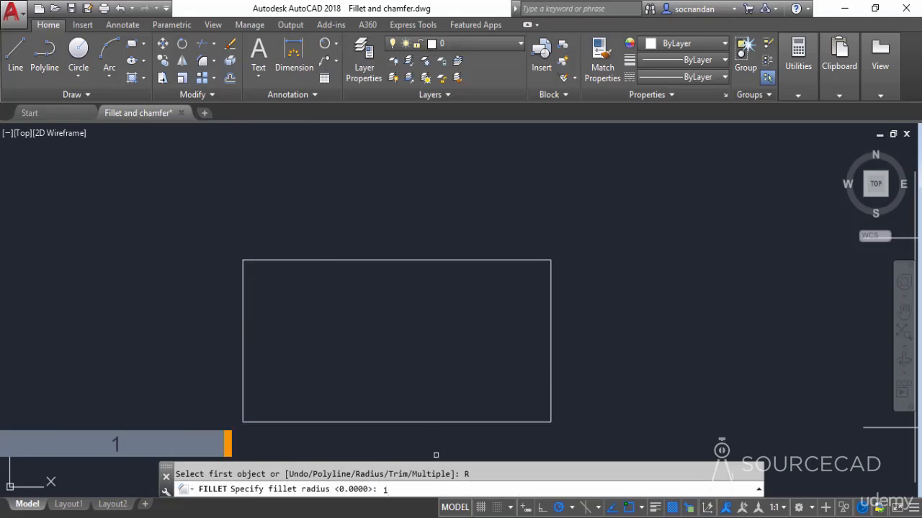
pyautogui.press('Return')
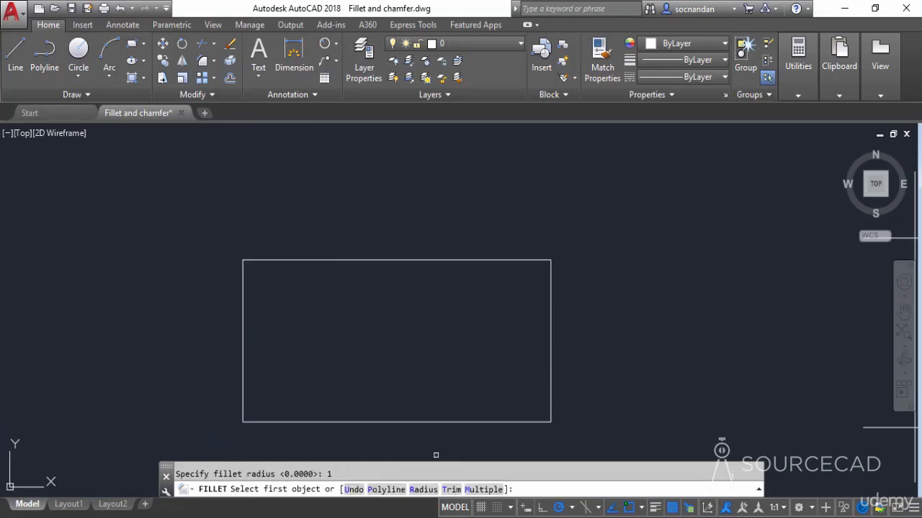
pyautogui.click(385, 490)
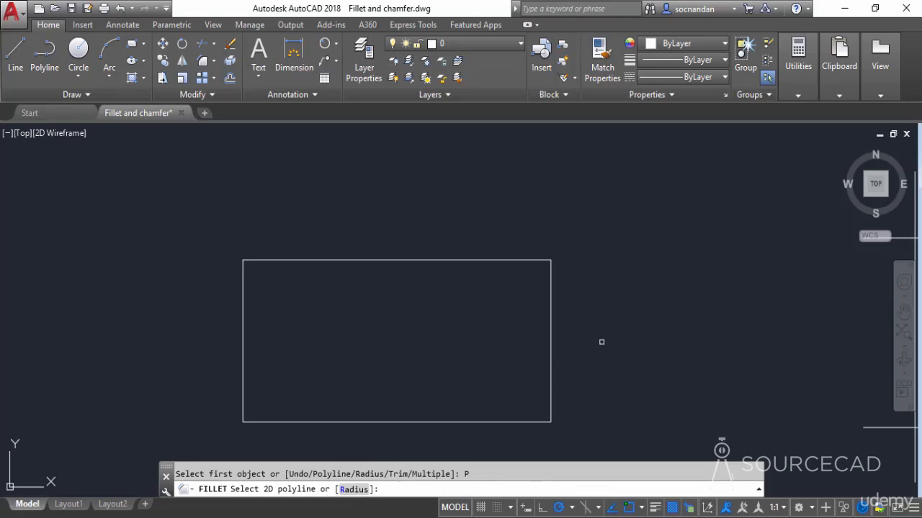
pyautogui.click(550, 307)
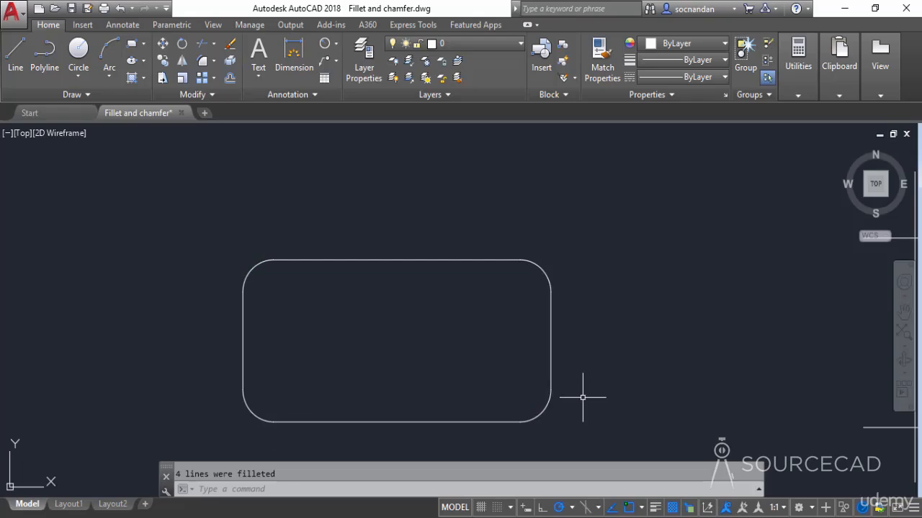
pyautogui.hotkey('ctrl', 'z')
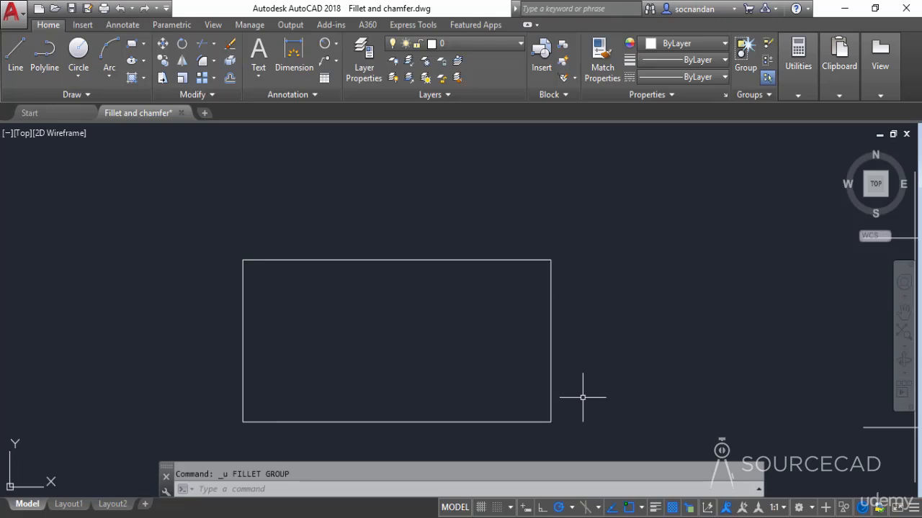
# - Fillet the upper-left intersection of the four crossing lines with a radius of 1
pyautogui.scroll(-2, 583, 397)
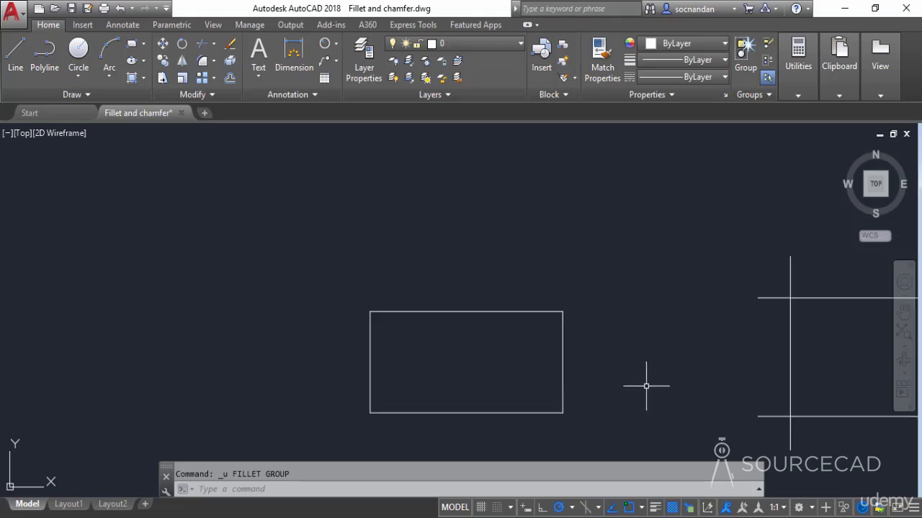
pyautogui.moveTo(646, 382)
pyautogui.mouseDown(button='middle')
pyautogui.moveTo(473, 354)
pyautogui.moveTo(294, 344)
pyautogui.mouseUp(button='middle')
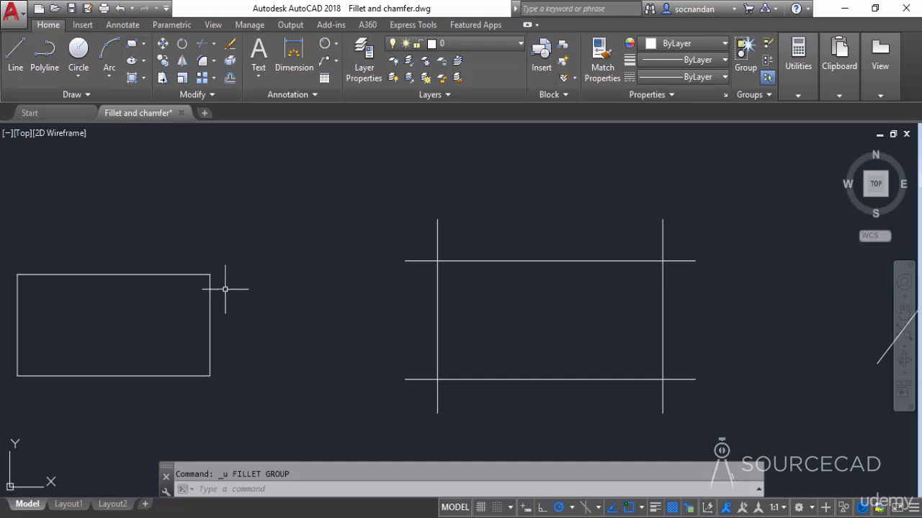
pyautogui.click(203, 62)
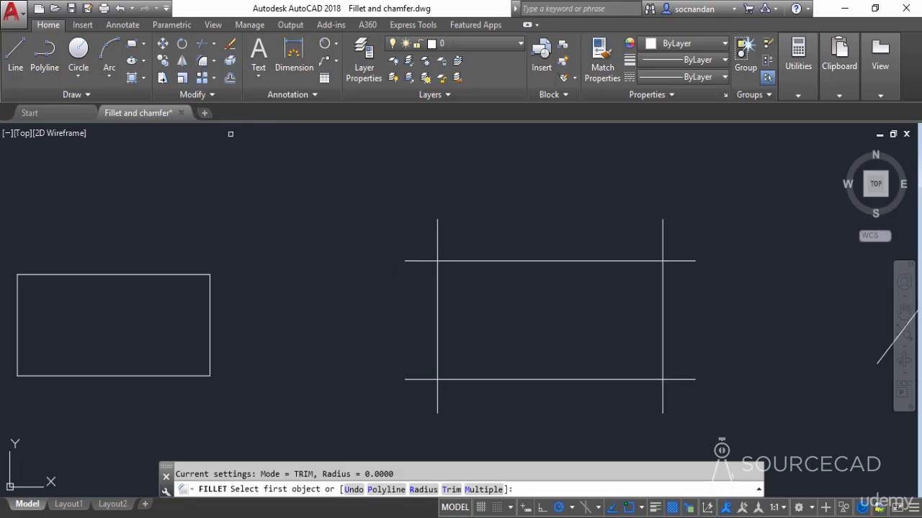
pyautogui.click(423, 489)
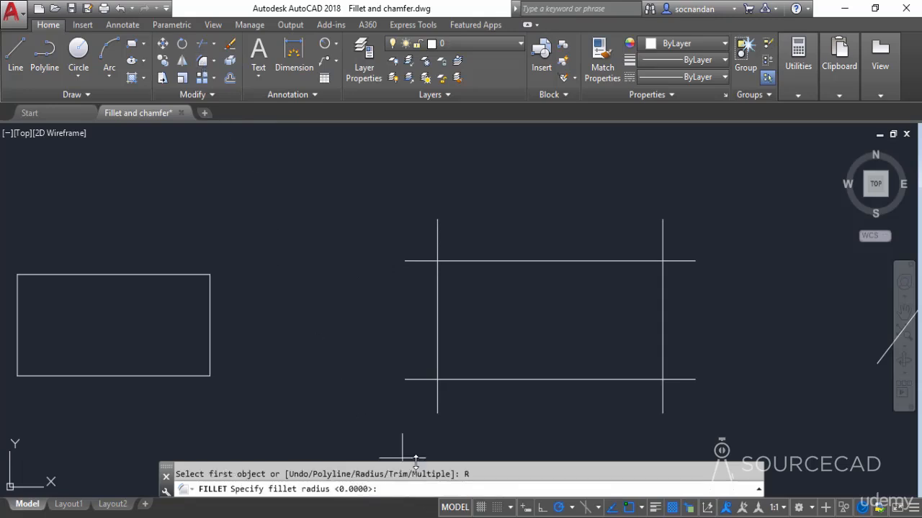
pyautogui.write('1')
pyautogui.press('Return')
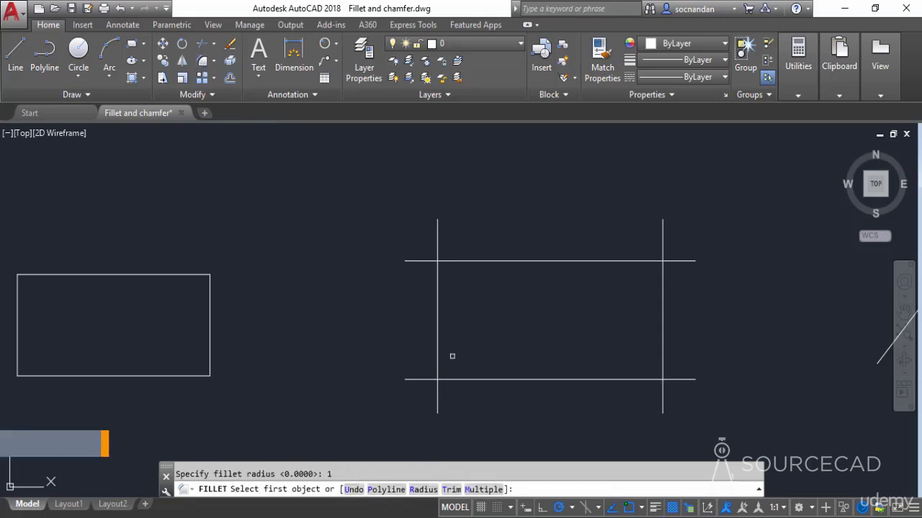
pyautogui.click(437, 304)
pyautogui.click(461, 261)
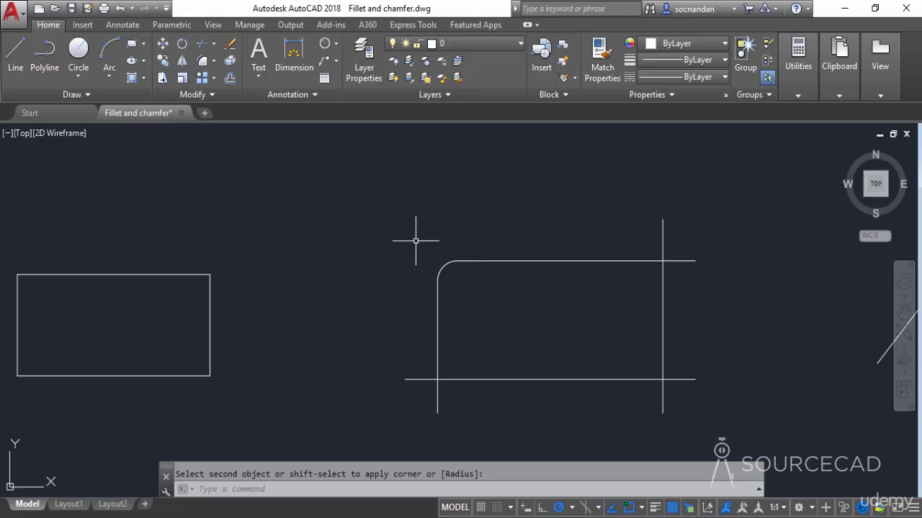
# - Fillet the lower-right intersection of the crossing lines with the Trim option set to No trim
pyautogui.click(203, 63)
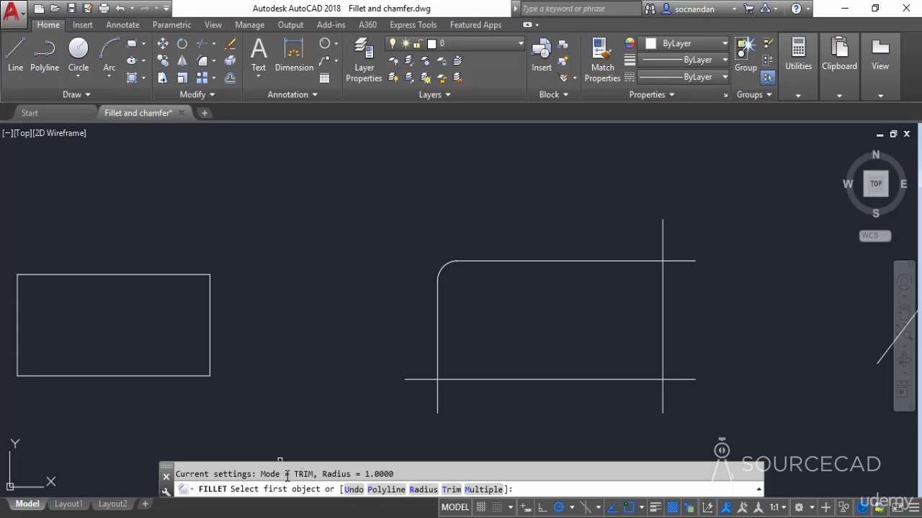
pyautogui.click(451, 490)
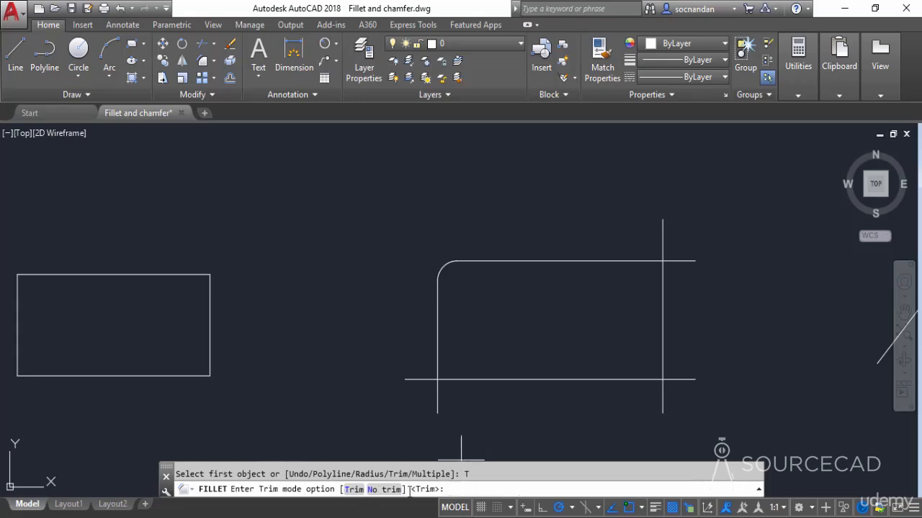
pyautogui.click(381, 490)
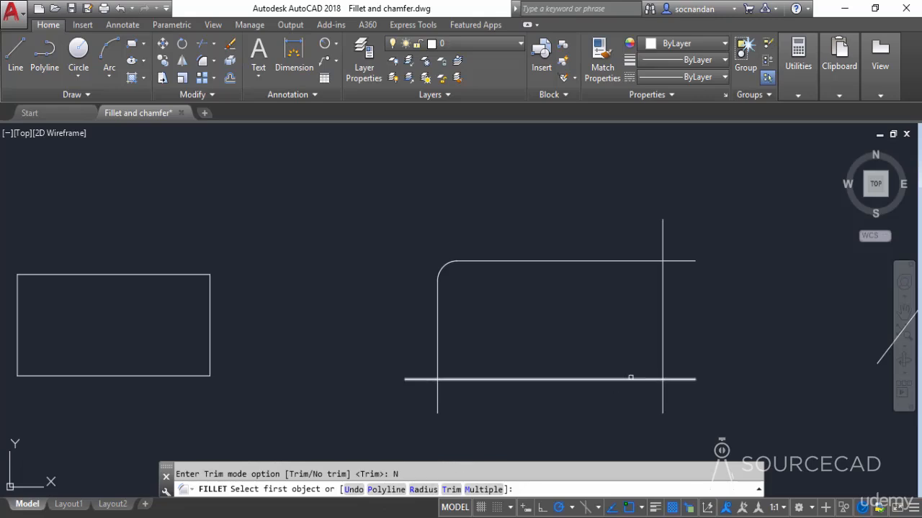
pyautogui.click(635, 379)
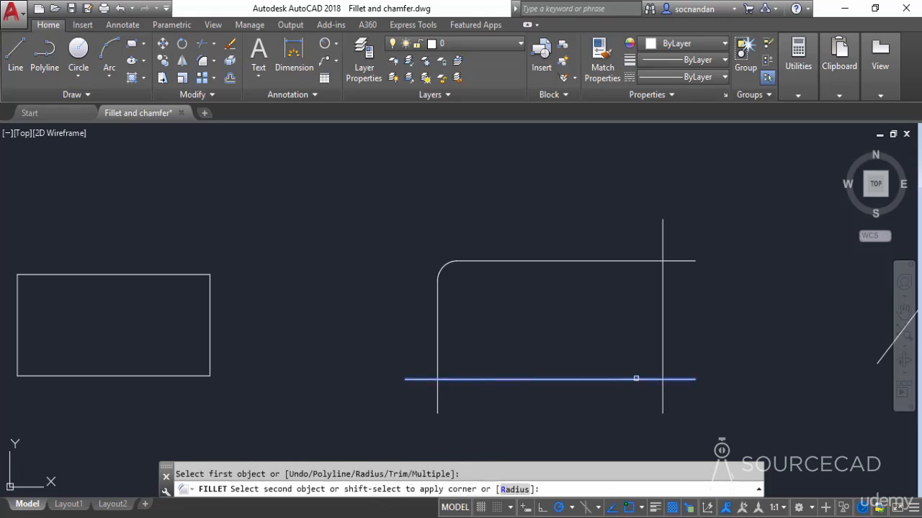
pyautogui.click(662, 339)
pyautogui.scroll(4, 691, 418)
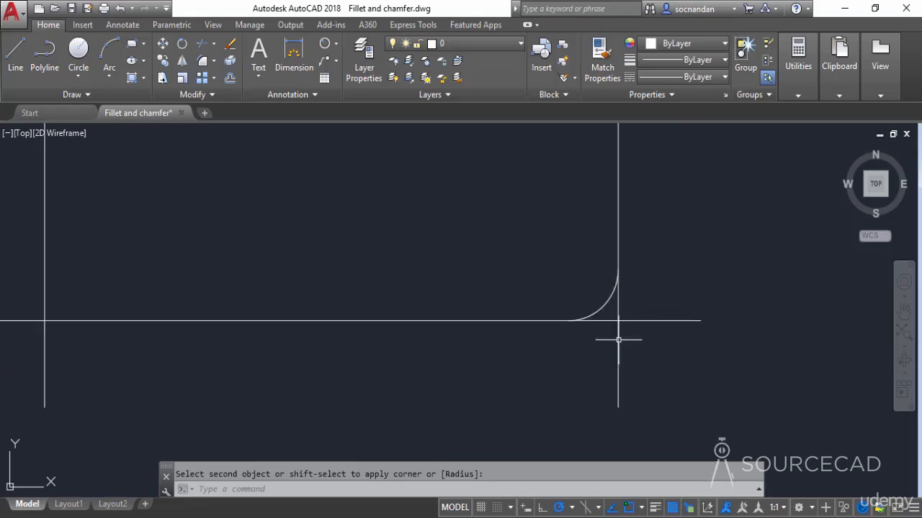
pyautogui.scroll(-4, 679, 325)
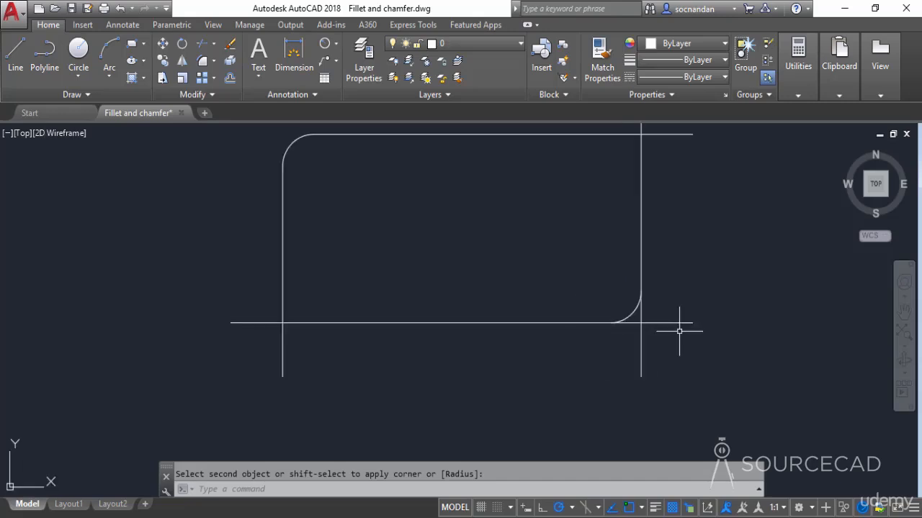
# - Fillet the upper-right intersection of the crossing lines with the same radius and No trim mode
pyautogui.moveTo(679, 298); pyautogui.dragTo(648, 333, button='middle')
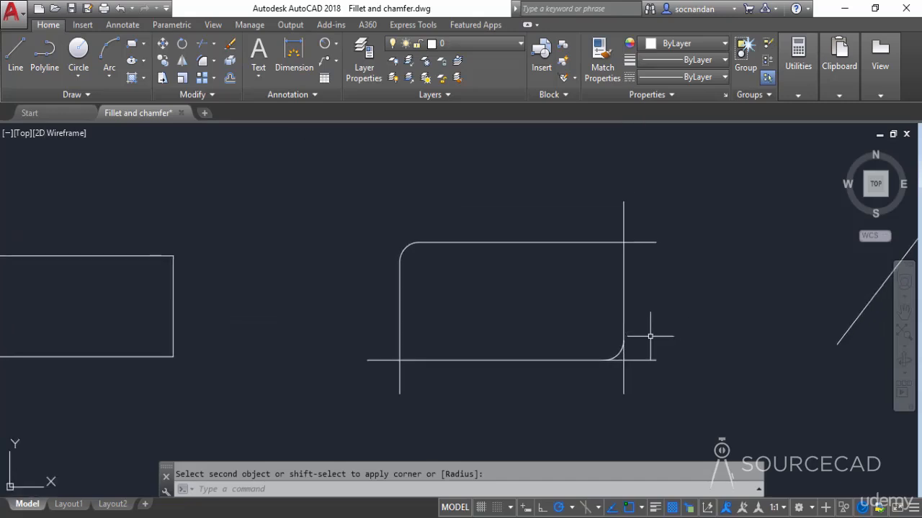
pyautogui.click(203, 62)
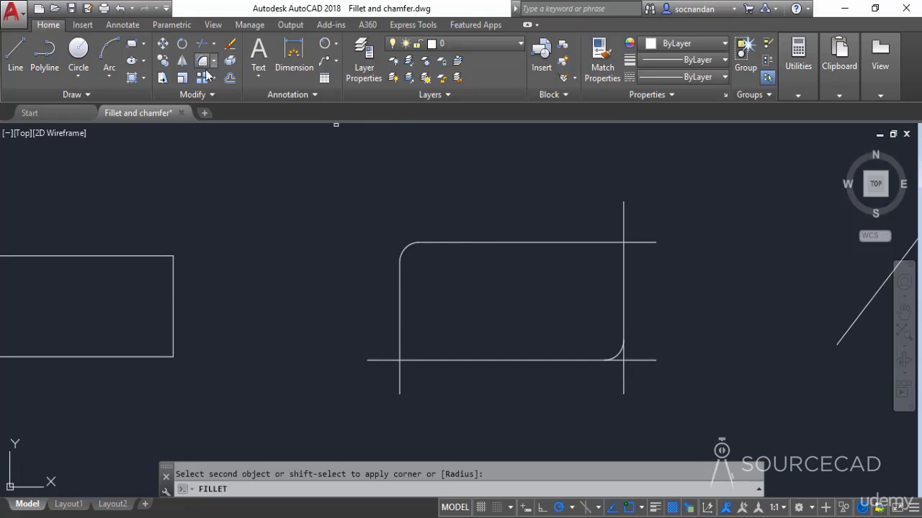
pyautogui.click(605, 242)
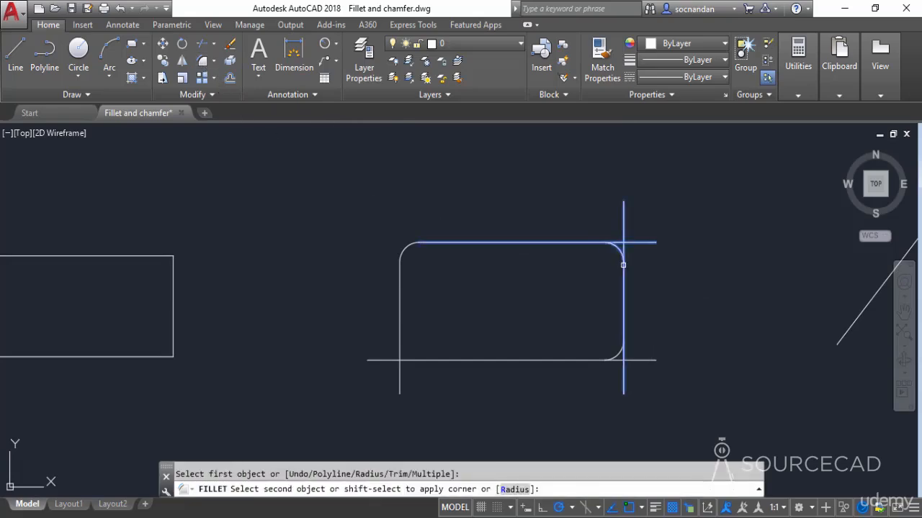
pyautogui.click(623, 265)
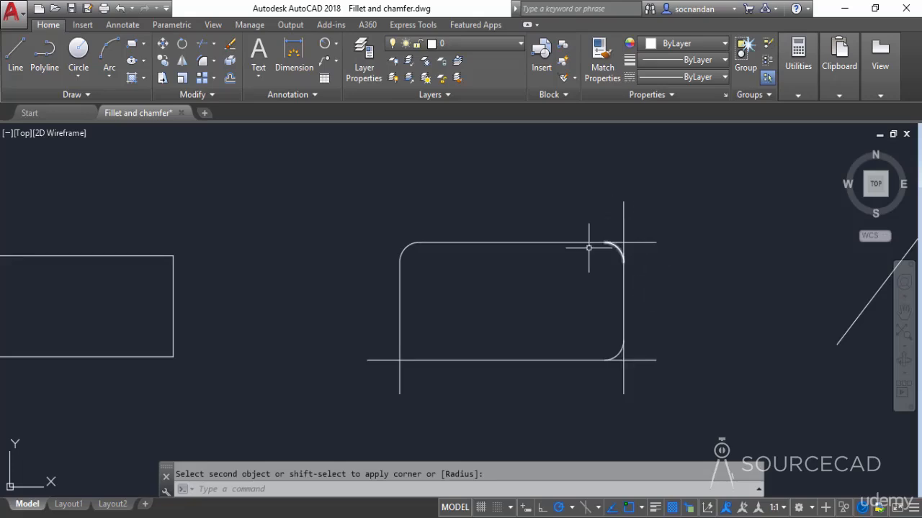
# - Switch the fillet mode back to Trim and fillet the lower-left intersection of the crossing lines
pyautogui.click(210, 63)
pyautogui.click(454, 491)
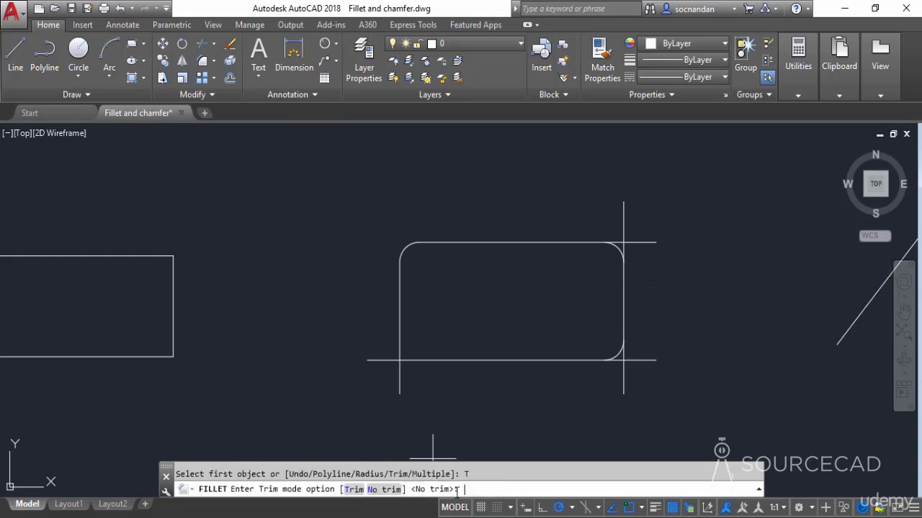
pyautogui.click(355, 490)
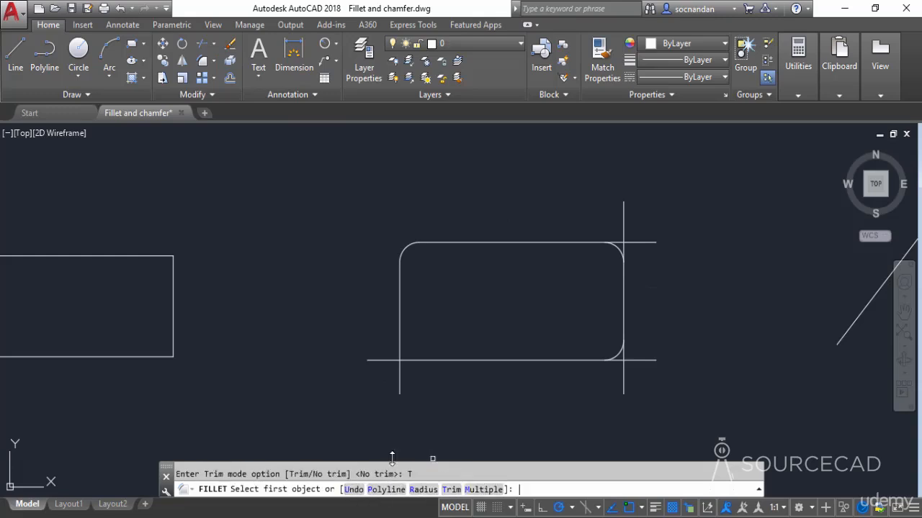
pyautogui.click(398, 336)
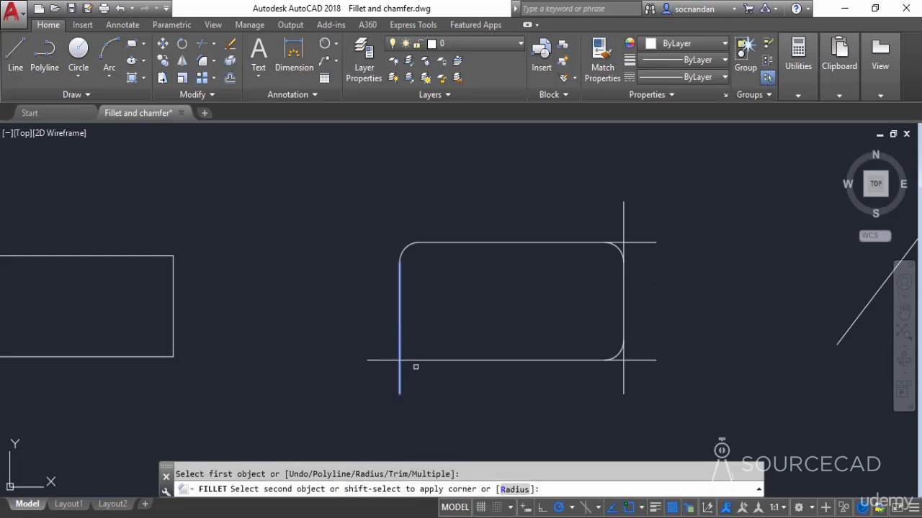
pyautogui.click(419, 362)
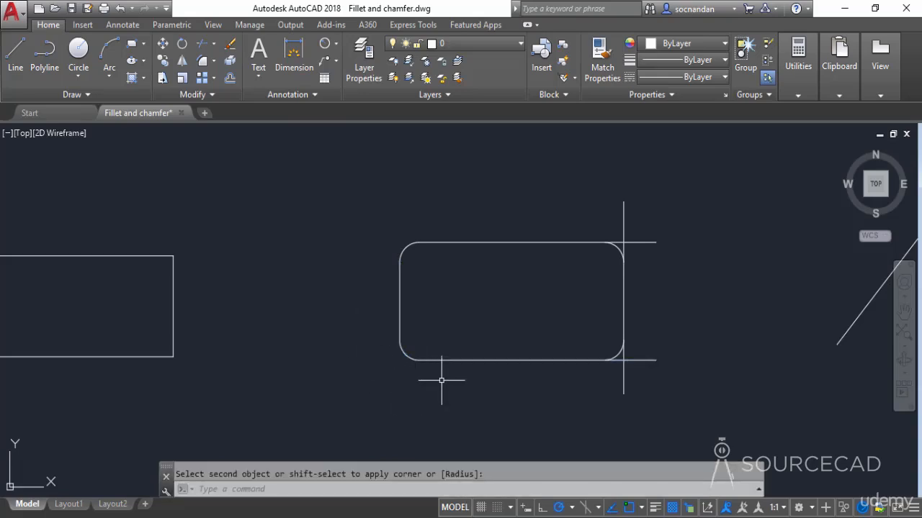
# - Fillet the upper ends of the separate slanted and vertical lines with a radius of 2, and undo it
pyautogui.moveTo(724, 312)
pyautogui.mouseDown(button='middle')
pyautogui.moveTo(522, 312)
pyautogui.moveTo(307, 345)
pyautogui.mouseUp(button='middle')
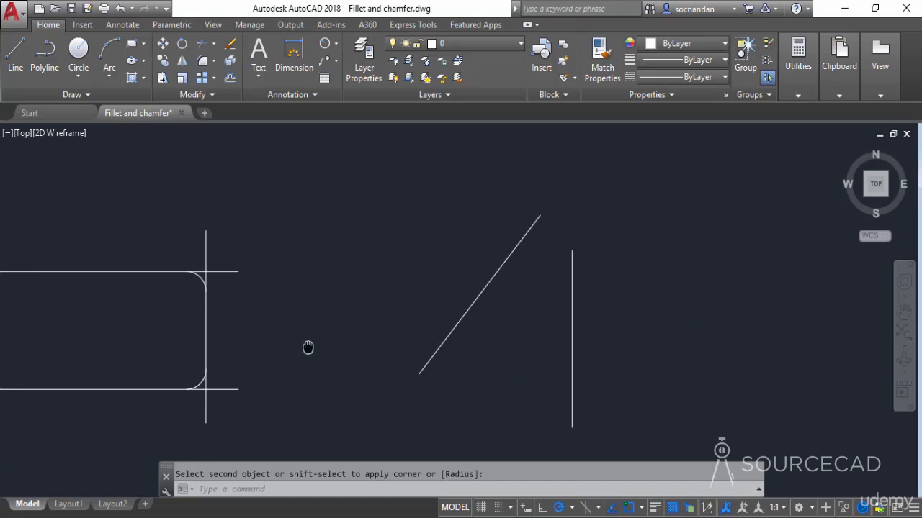
pyautogui.moveTo(516, 360); pyautogui.dragTo(437, 344, button='middle')
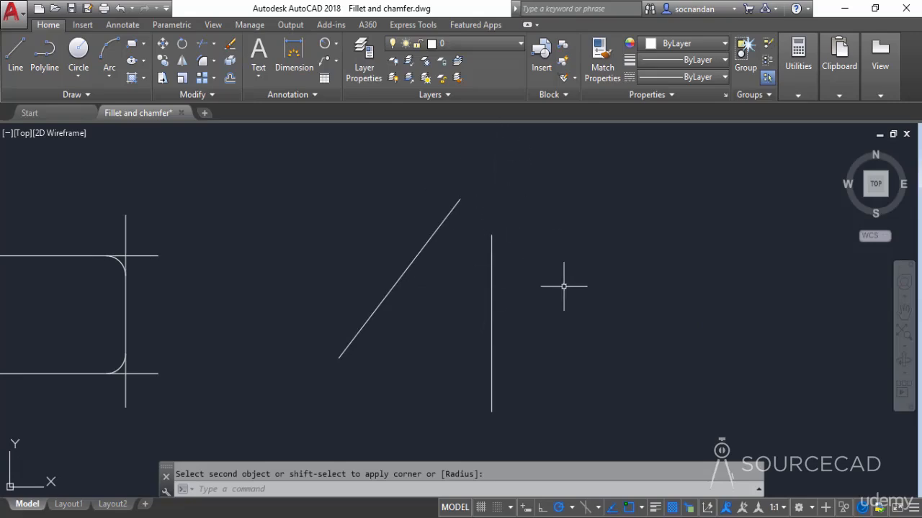
pyautogui.moveTo(555, 295); pyautogui.dragTo(524, 336, button='middle')
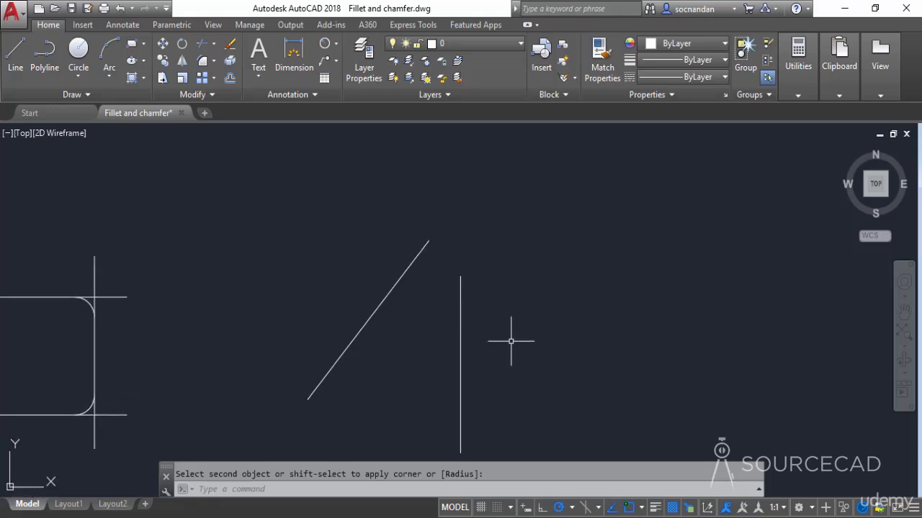
pyautogui.click(202, 65)
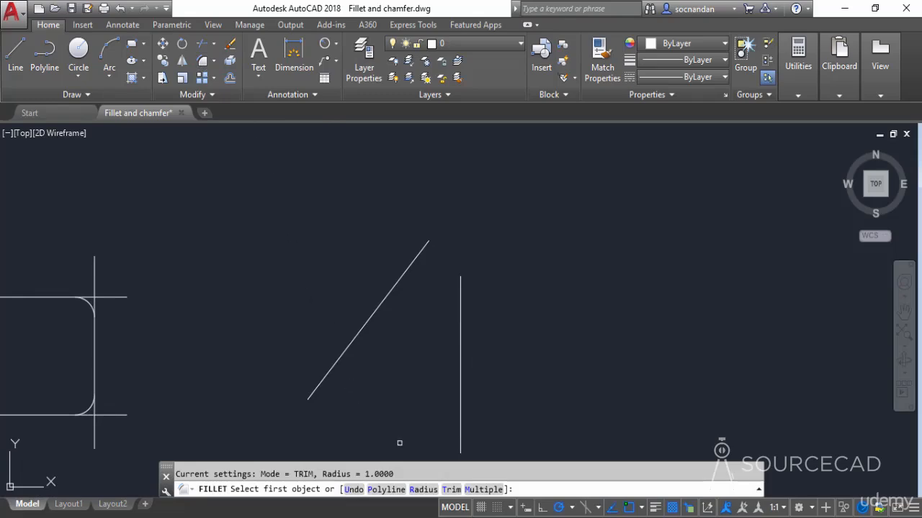
pyautogui.click(424, 490)
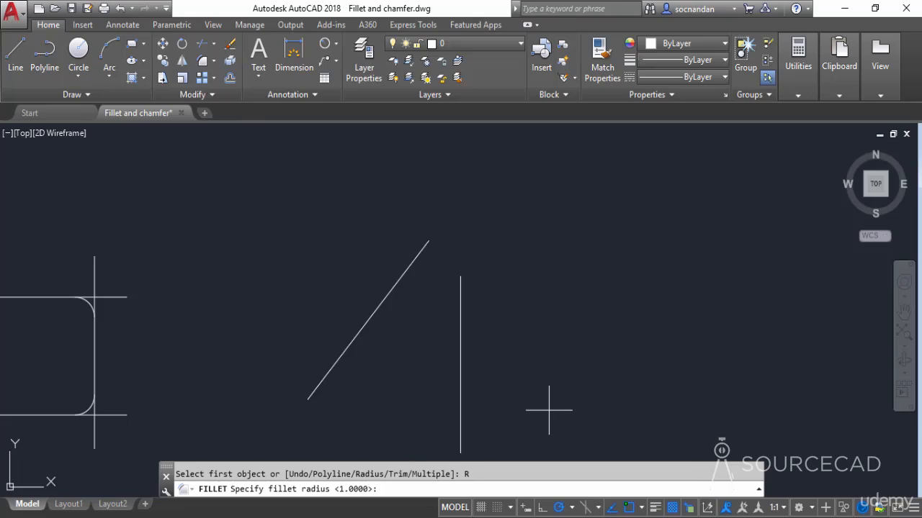
pyautogui.write('2')
pyautogui.press('Return')
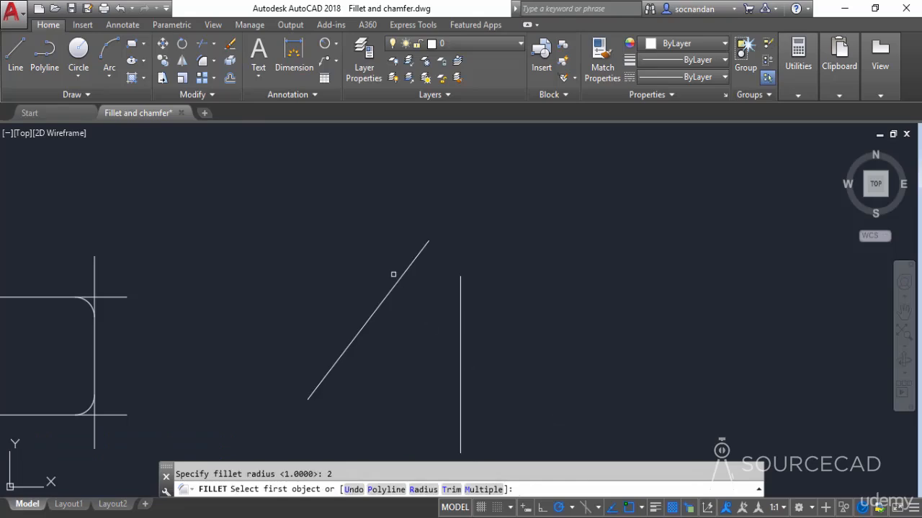
pyautogui.click(411, 264)
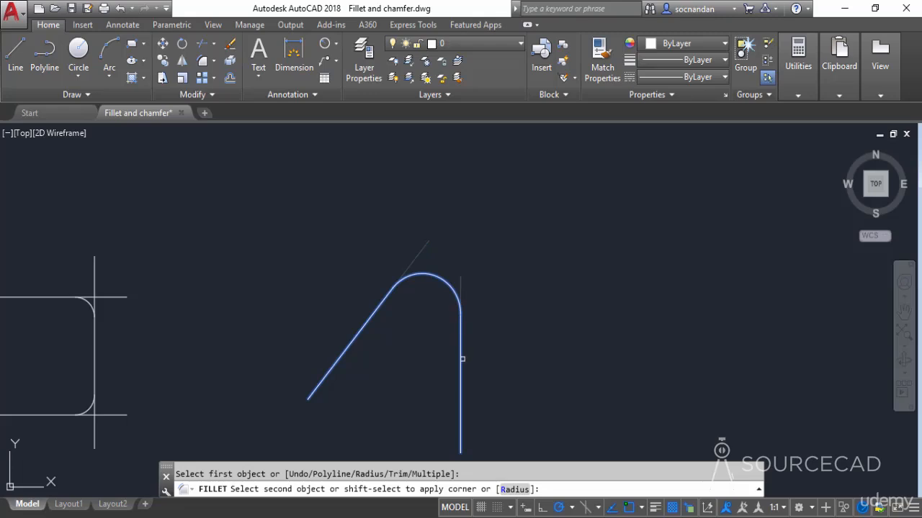
pyautogui.click(462, 359)
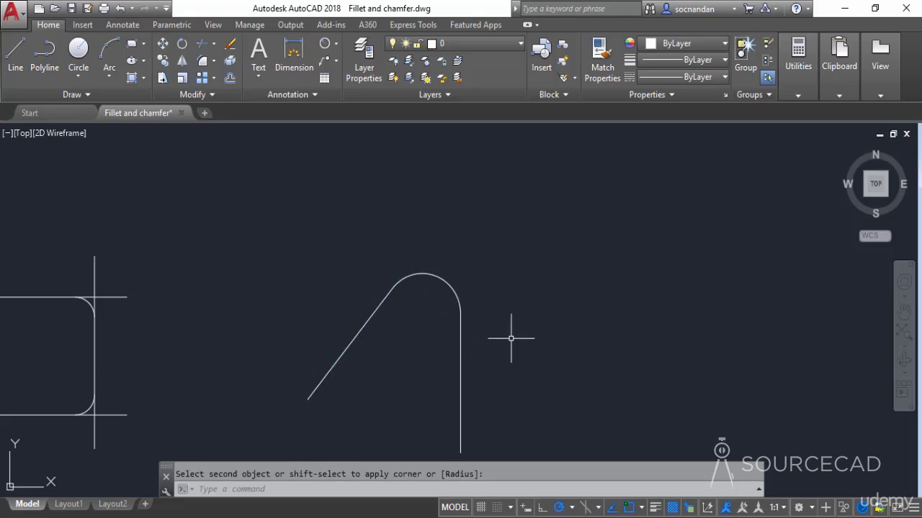
pyautogui.hotkey('ctrl', 'z')
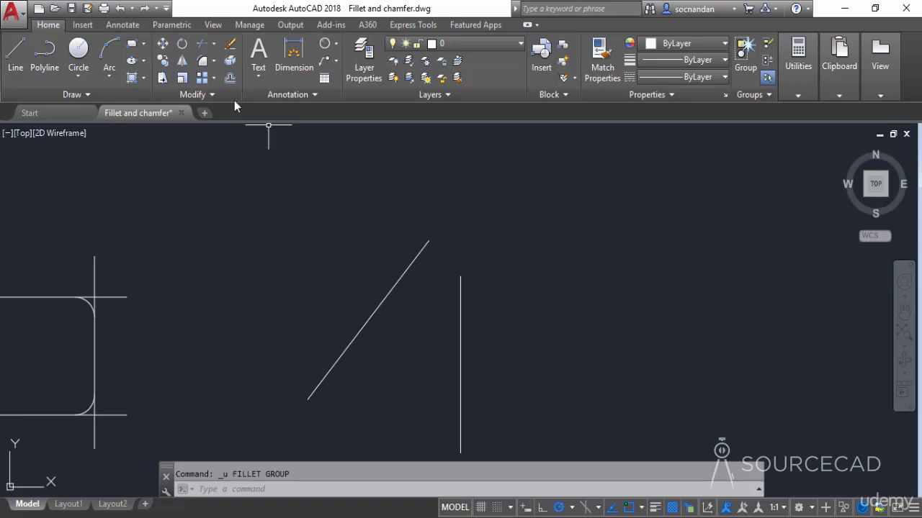
# - Join the upper ends of the slanted and vertical lines in a sharp corner using a fillet radius of 0
pyautogui.click(203, 60)
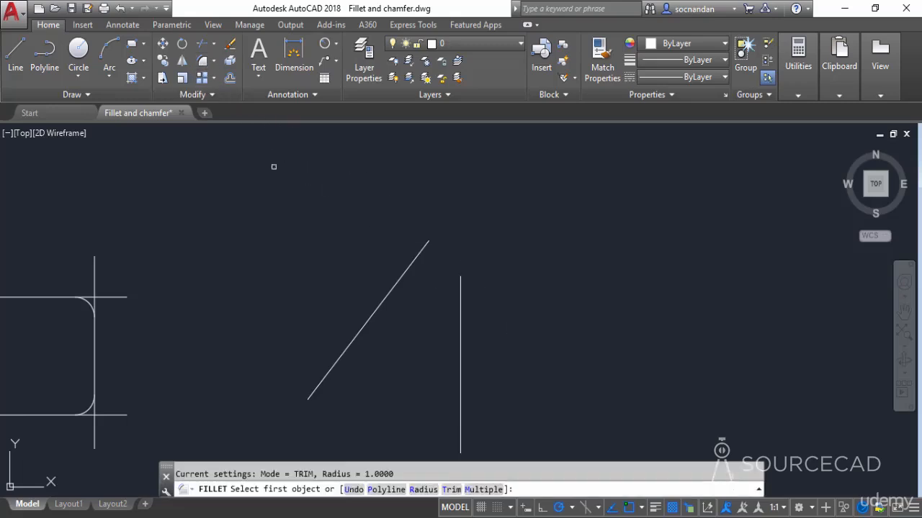
pyautogui.click(424, 490)
pyautogui.write('0')
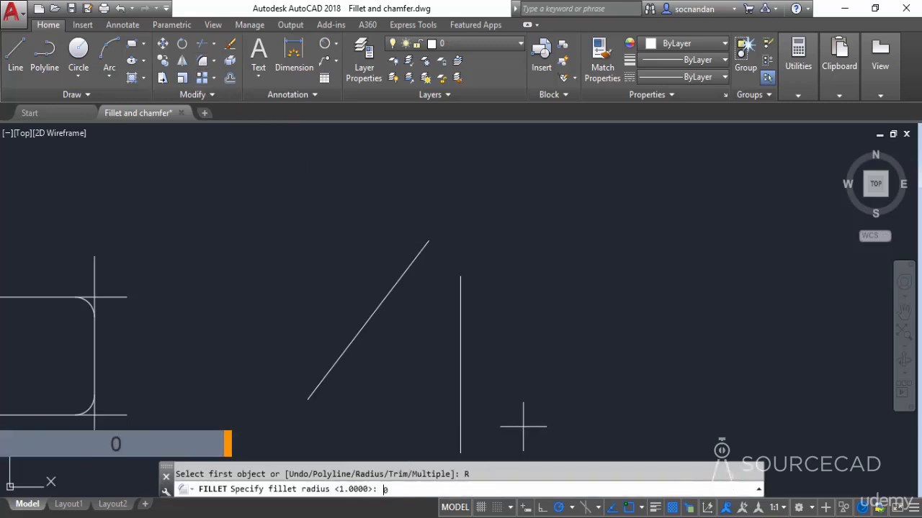
pyautogui.press('Return')
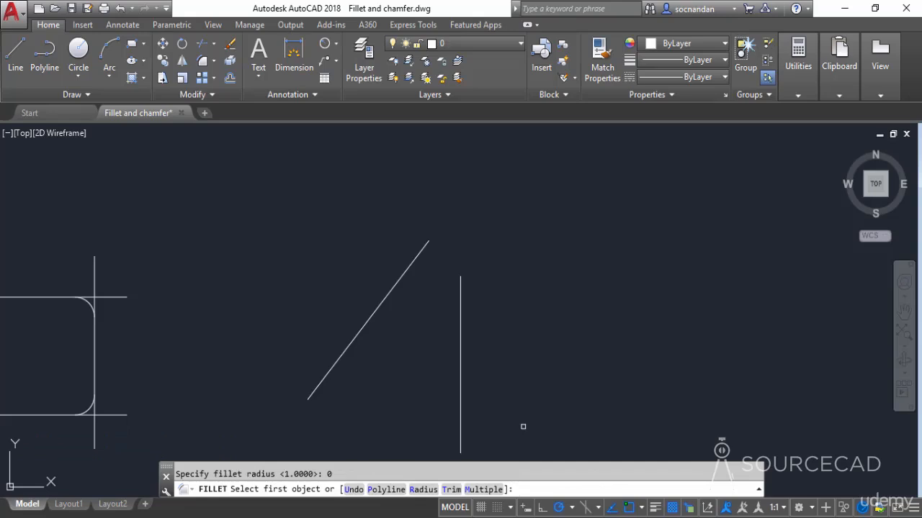
pyautogui.click(419, 257)
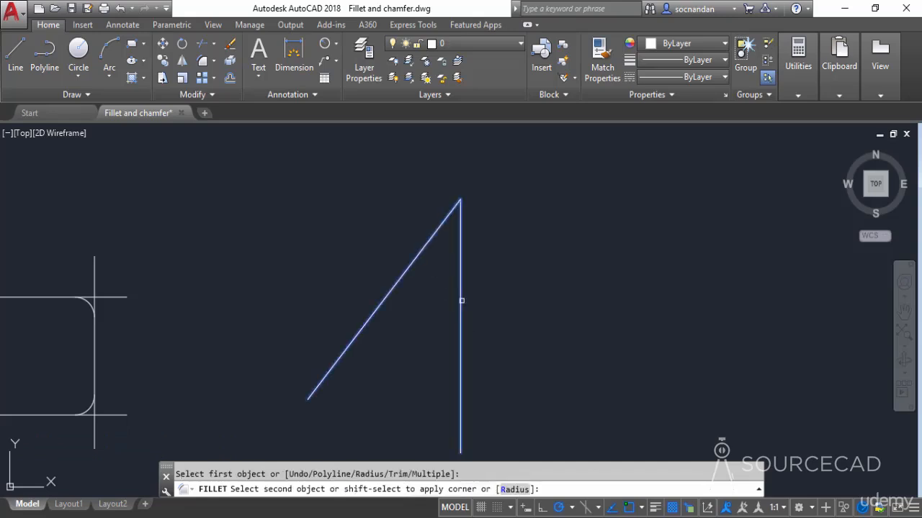
pyautogui.click(462, 302)
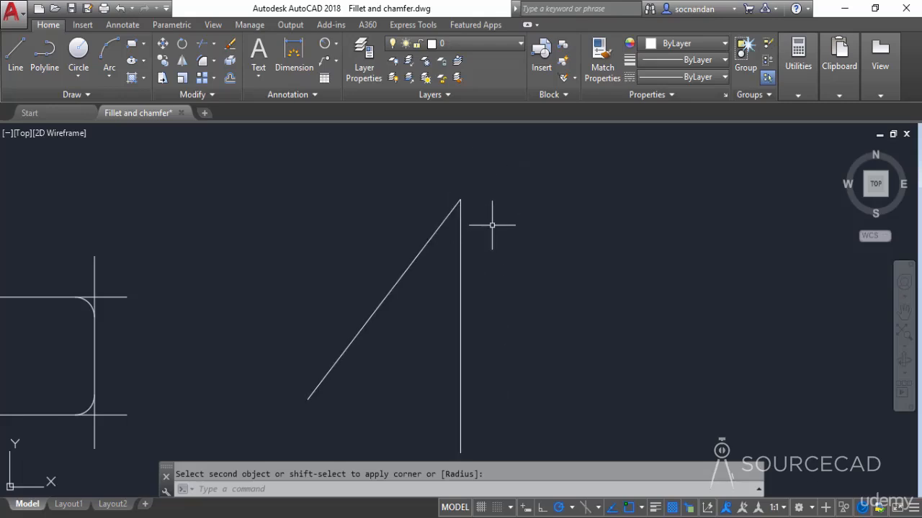
pyautogui.scroll(-3, 491, 224)
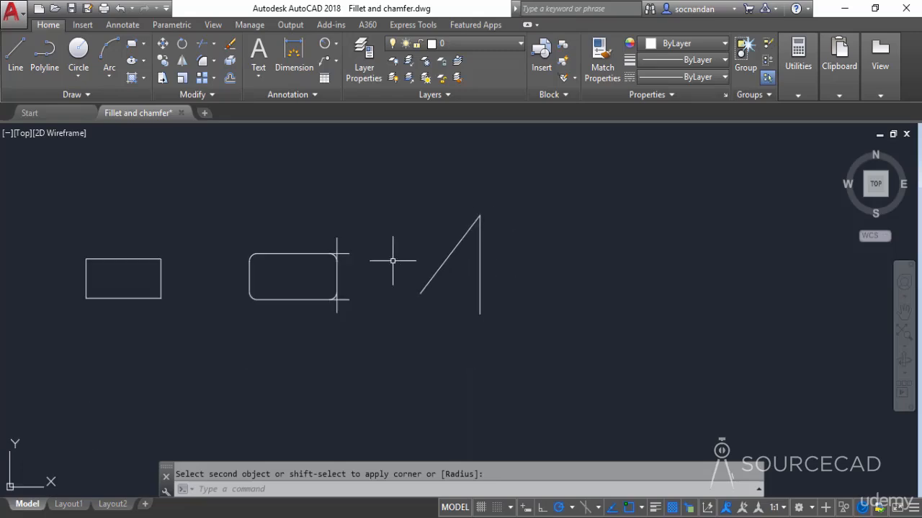
# - Undo the earlier fillets on the crossing lines and the separate slanted and vertical lines, restoring the original sharp geometry
pyautogui.moveTo(391, 262); pyautogui.dragTo(536, 278, button='middle')
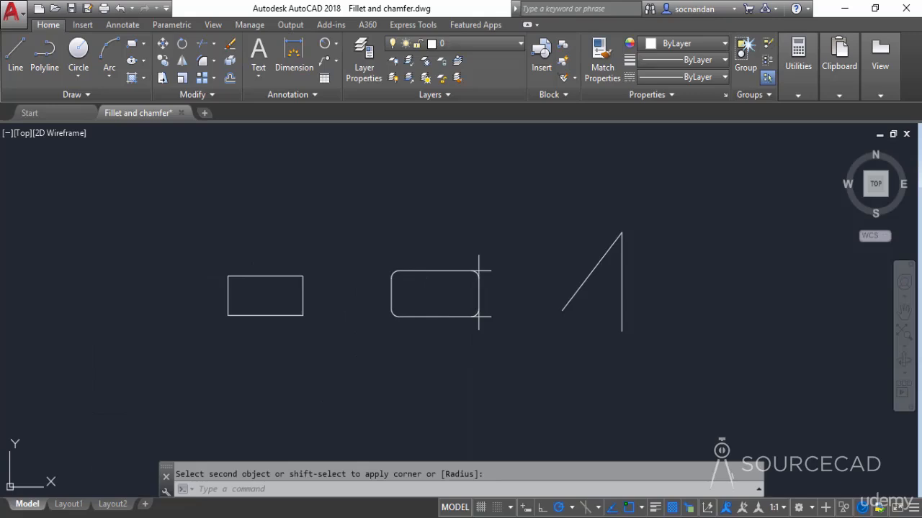
pyautogui.hotkey('ctrl', 'z')
pyautogui.hotkey('ctrl', 'z')
pyautogui.hotkey('ctrl', 'z')
pyautogui.hotkey('ctrl', 'z')
pyautogui.hotkey('ctrl', 'z')
pyautogui.hotkey('ctrl', 'z')
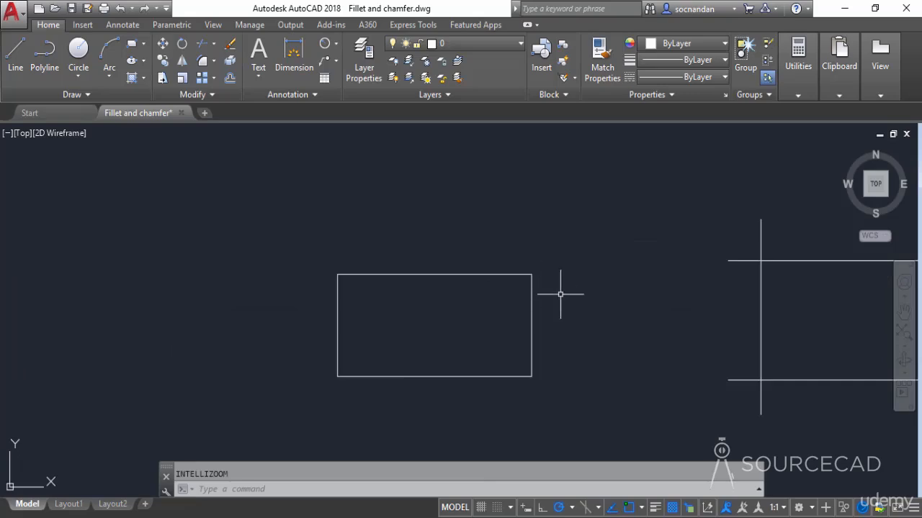
pyautogui.scroll(-2, 569, 303)
pyautogui.moveTo(621, 312)
pyautogui.mouseDown(button='middle')
pyautogui.moveTo(465, 324)
pyautogui.moveTo(323, 321)
pyautogui.mouseUp(button='middle')
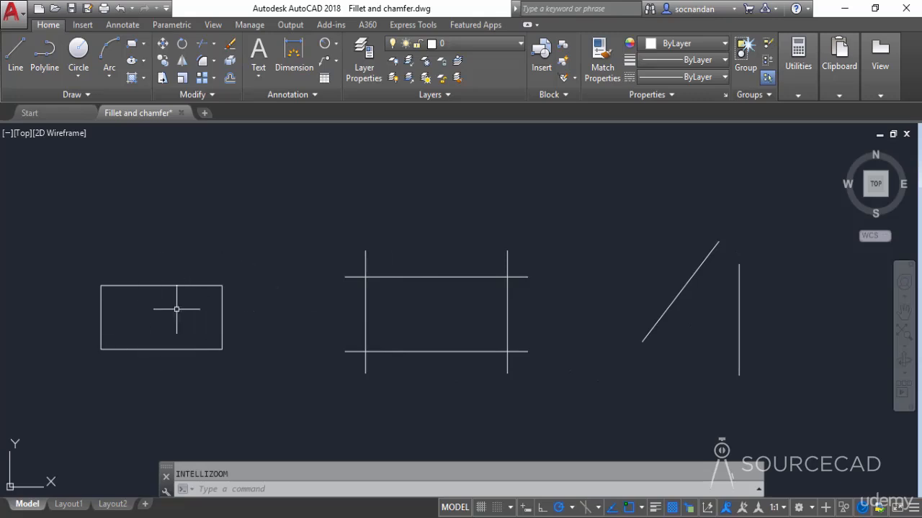
# - Chamfer the rectangle's upper-right corner with distances of 1 along the top edge and 2 along the vertical edge, and undo it
pyautogui.scroll(4, 148, 312)
pyautogui.moveTo(170, 323); pyautogui.dragTo(422, 312, button='middle')
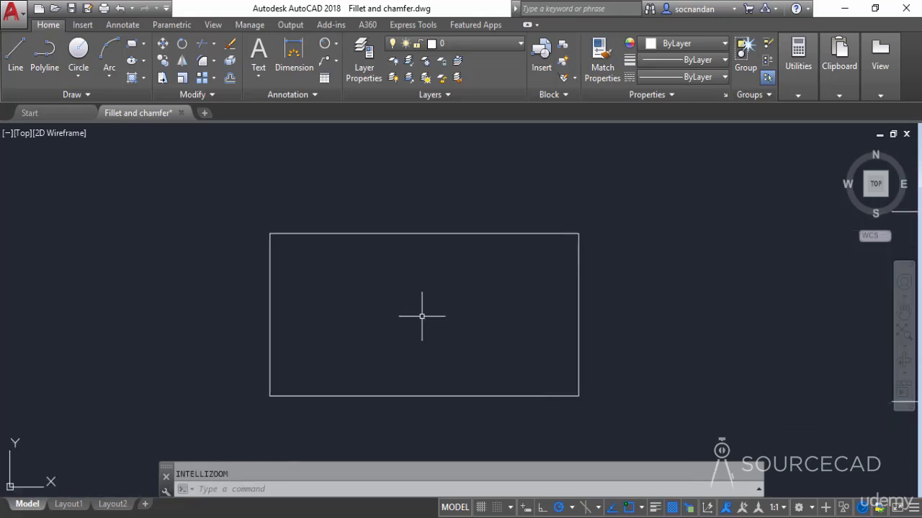
pyautogui.click(214, 61)
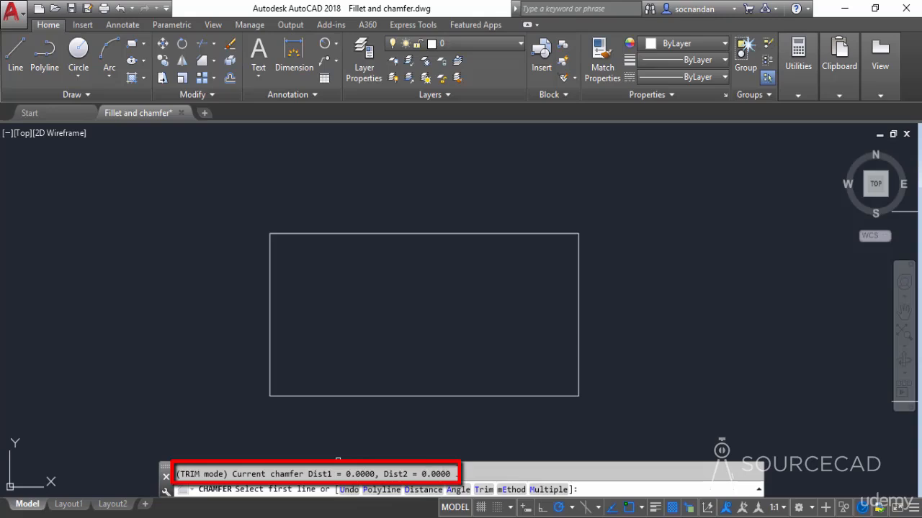
pyautogui.click(422, 489)
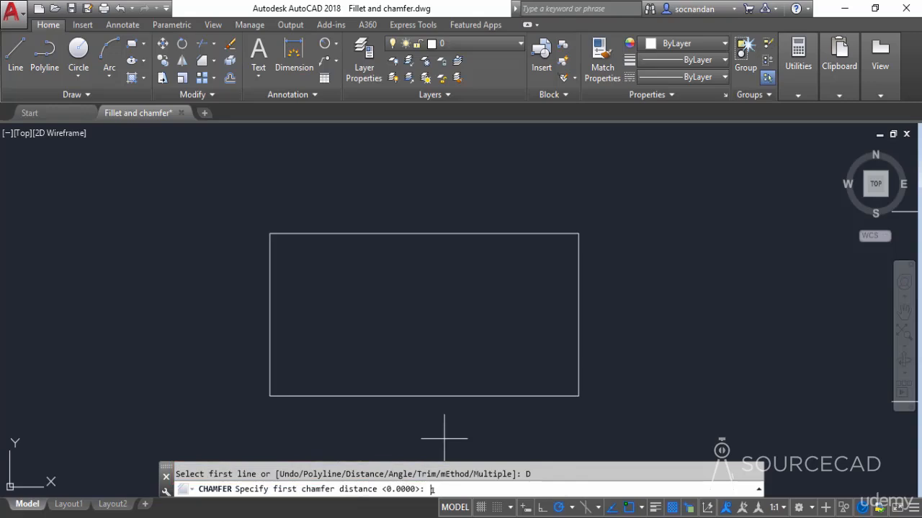
pyautogui.write('1')
pyautogui.press('Return')
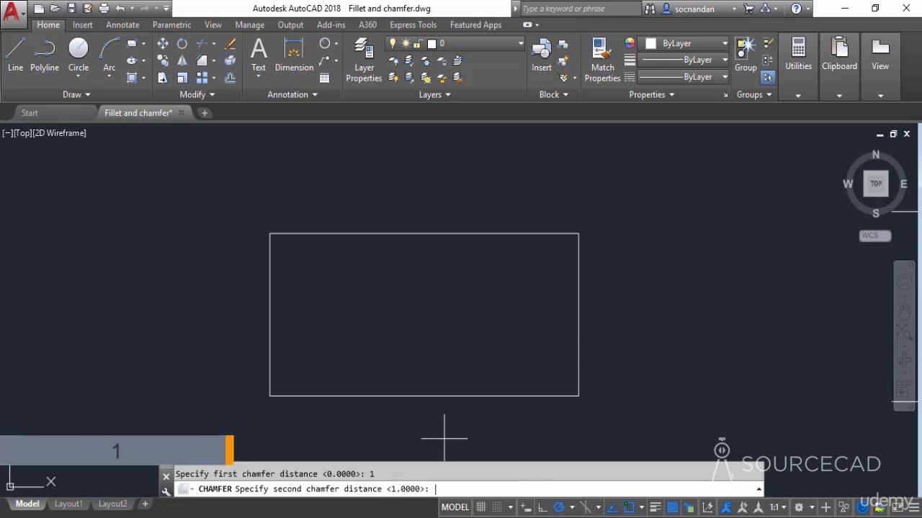
pyautogui.write('2')
pyautogui.press('Return')
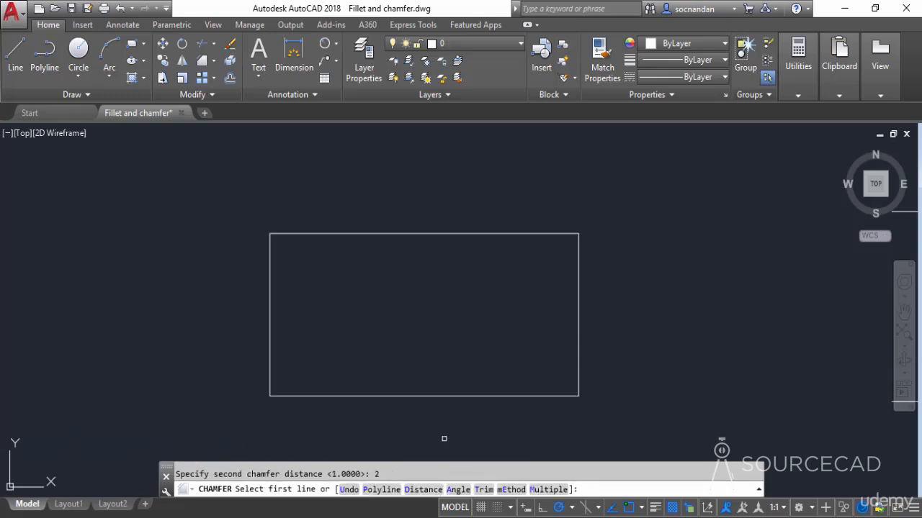
pyautogui.click(552, 232)
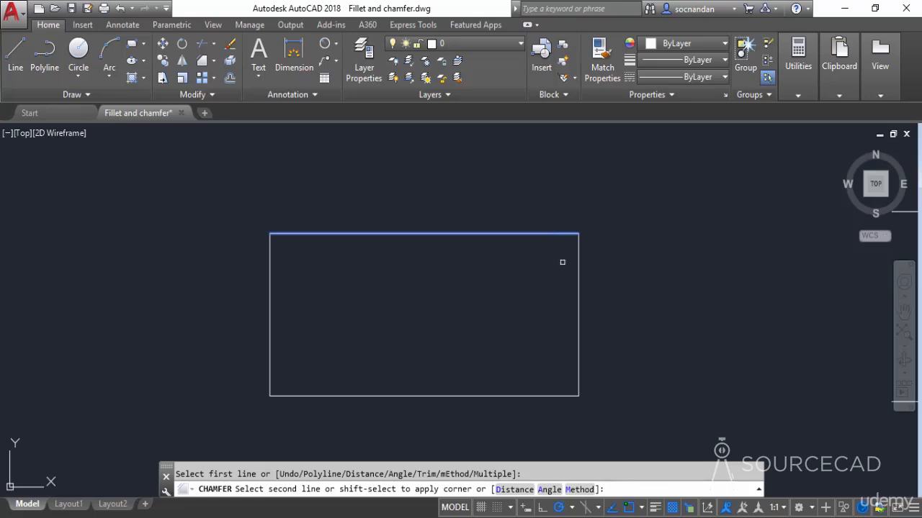
pyautogui.click(579, 322)
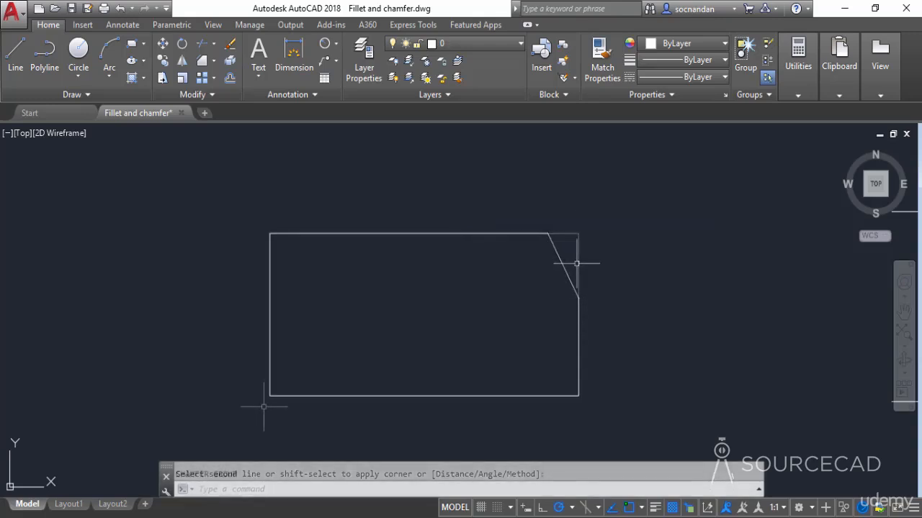
pyautogui.hotkey('ctrl', 'z')
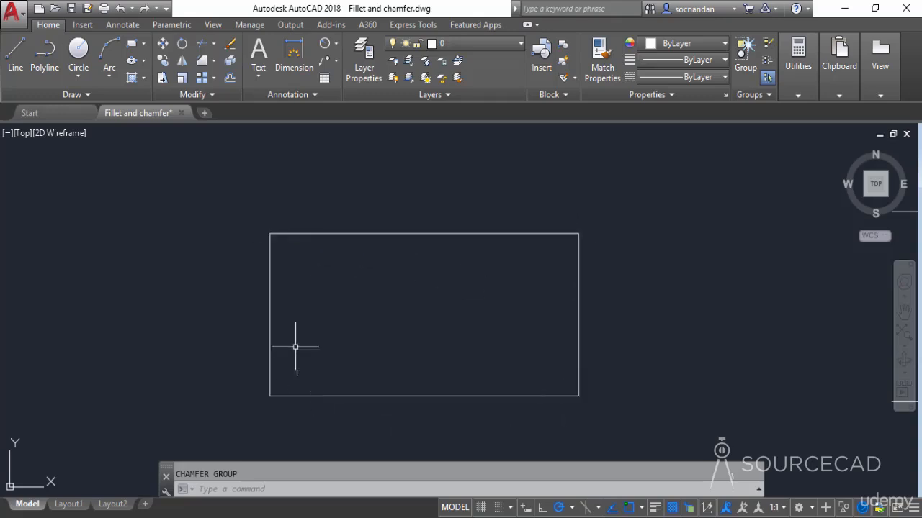
# - Chamfer all corners of the rectangle at once using the Polyline option with both chamfer distances set to 1
pyautogui.click(202, 61)
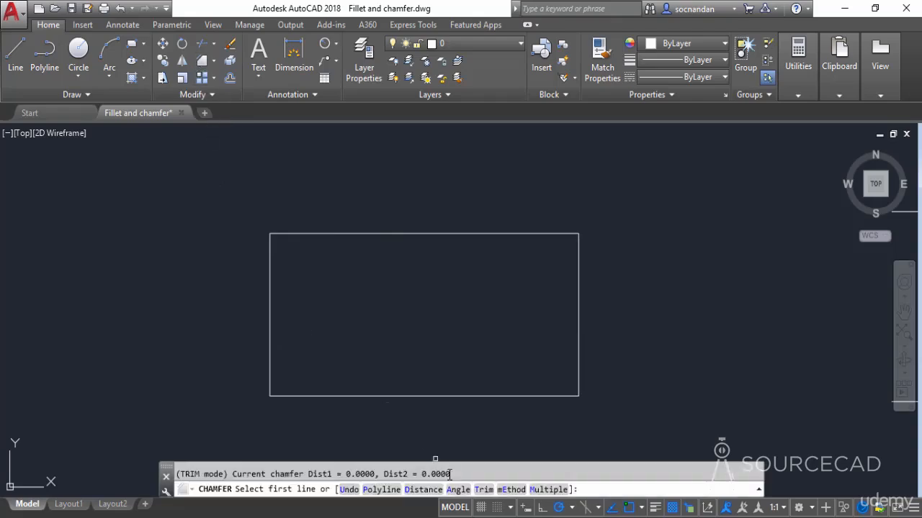
pyautogui.click(424, 490)
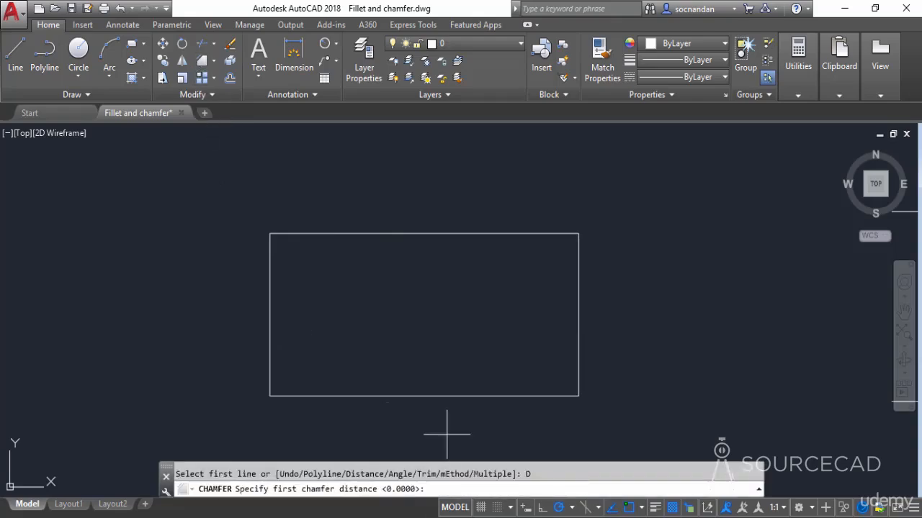
pyautogui.write('1')
pyautogui.press('Return')
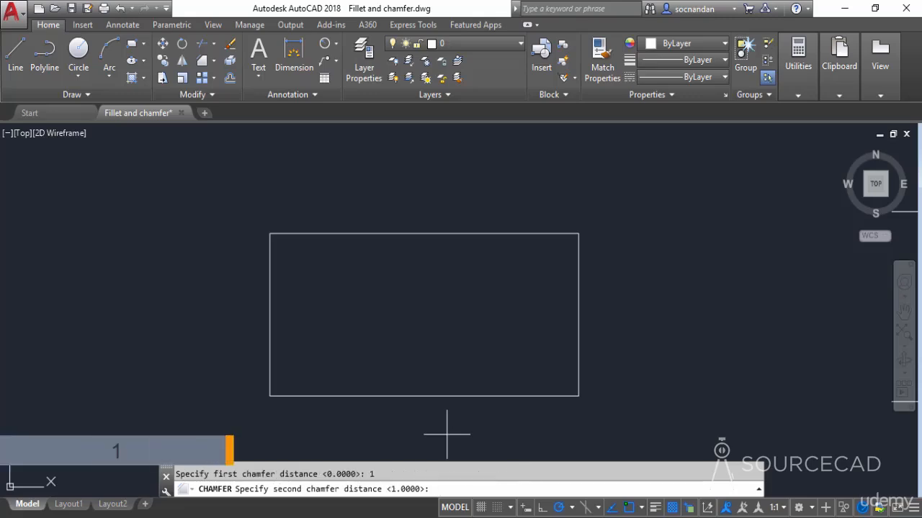
pyautogui.write('1')
pyautogui.press('Return')
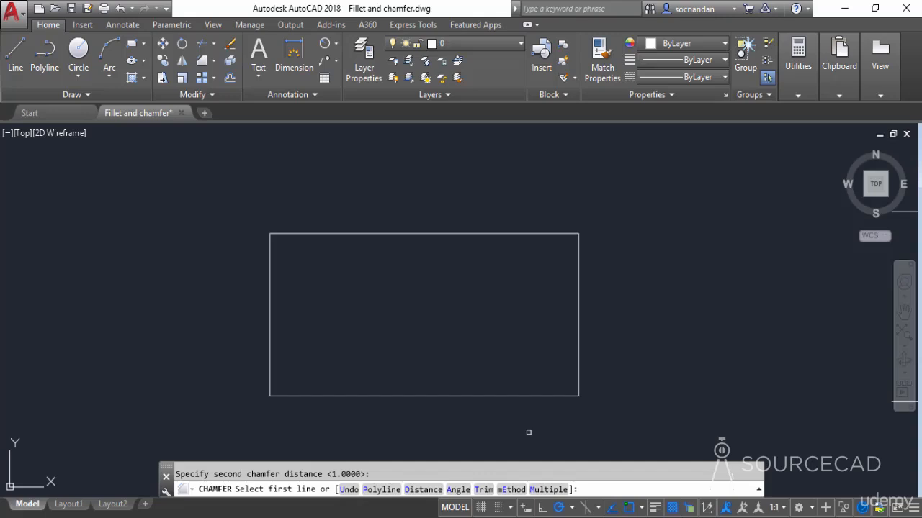
pyautogui.click(374, 489)
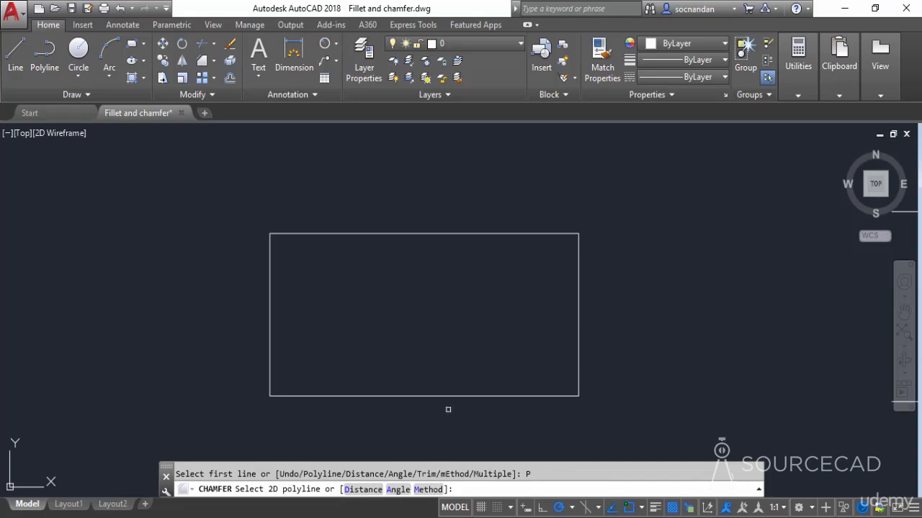
pyautogui.click(473, 396)
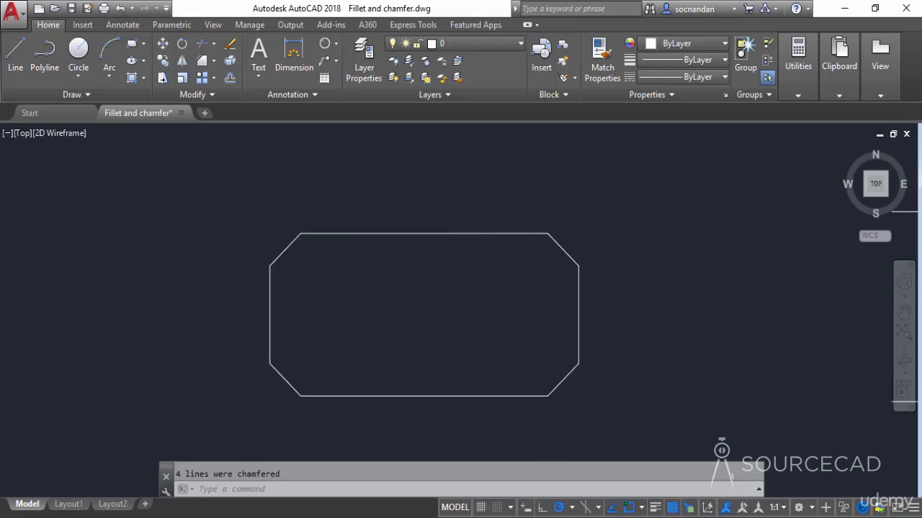
# - Chamfer the upper ends of the separate slanted and vertical lines with the same distances of 1 in Trim mode
pyautogui.scroll(-1, 486, 329)
pyautogui.moveTo(698, 298)
pyautogui.mouseDown(button='middle')
pyautogui.moveTo(586, 318)
pyautogui.moveTo(318, 315)
pyautogui.mouseUp(button='middle')
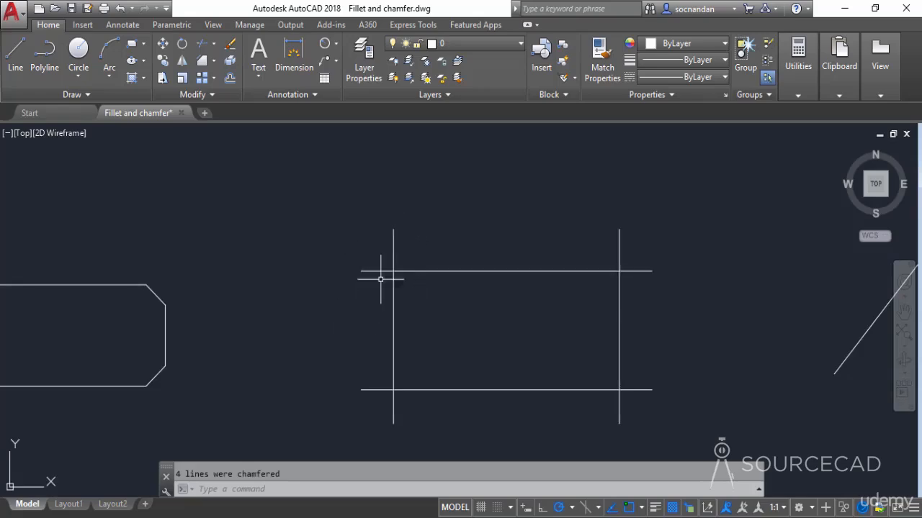
pyautogui.moveTo(738, 341)
pyautogui.mouseDown(button='middle')
pyautogui.moveTo(341, 362)
pyautogui.moveTo(288, 346)
pyautogui.mouseUp(button='middle')
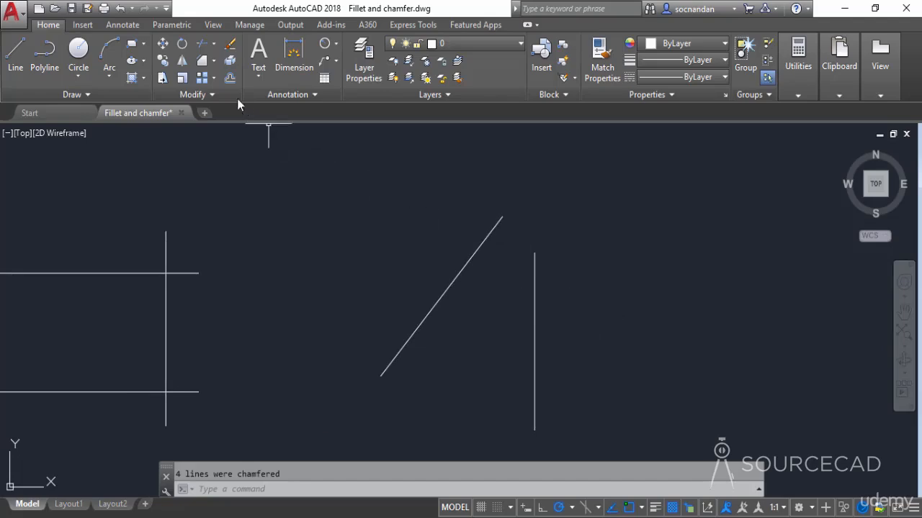
pyautogui.click(202, 62)
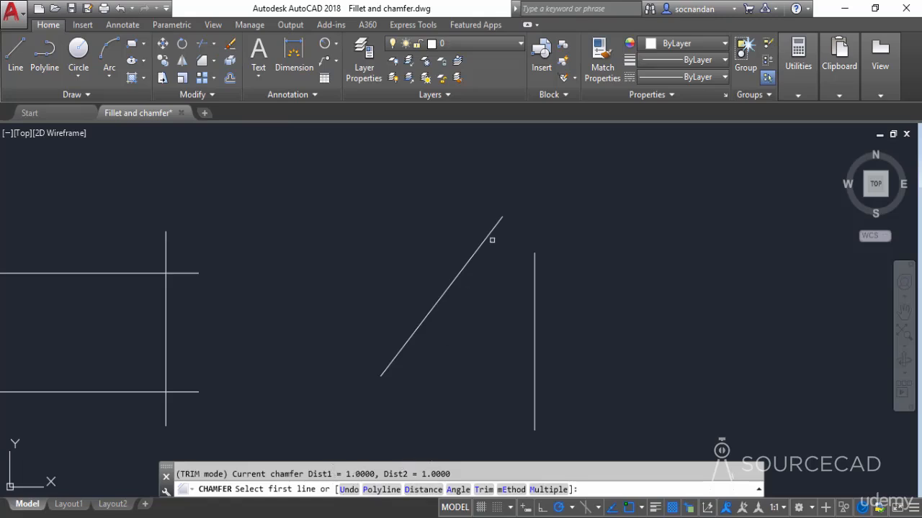
pyautogui.click(492, 231)
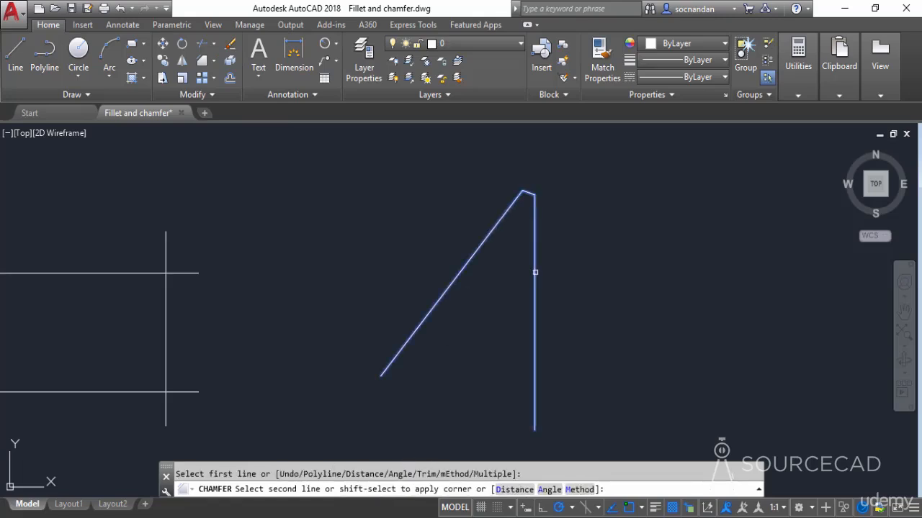
pyautogui.click(535, 272)
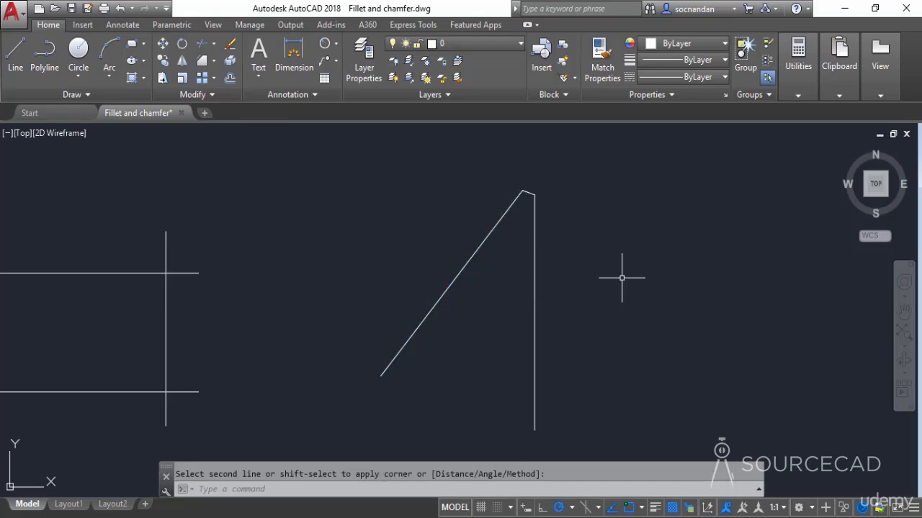
pyautogui.scroll(-4, 702, 306)
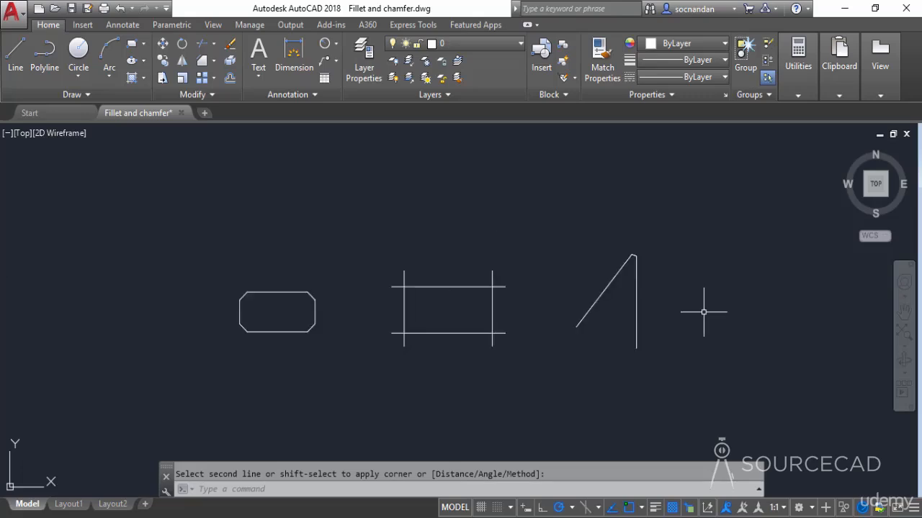